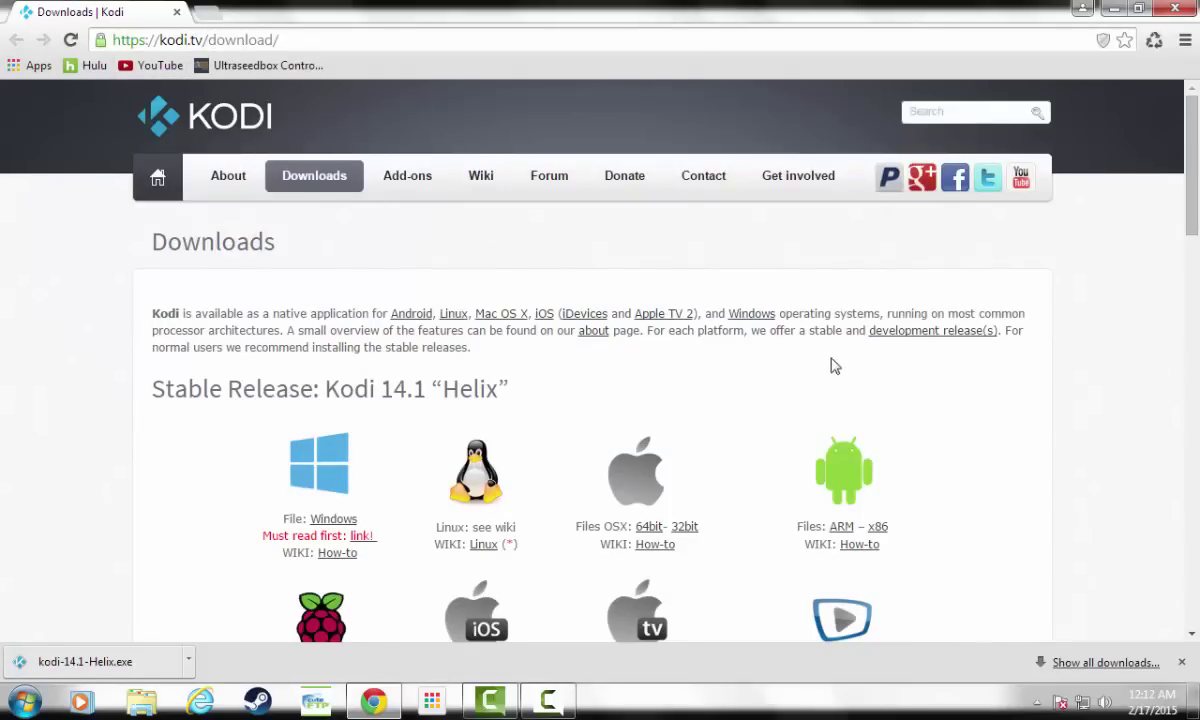
Scroll the Kodi download page, then minimize Chrome to reveal the downloaded kodi-14.1-Helix installer
scroll(868, 360, "down", 2)
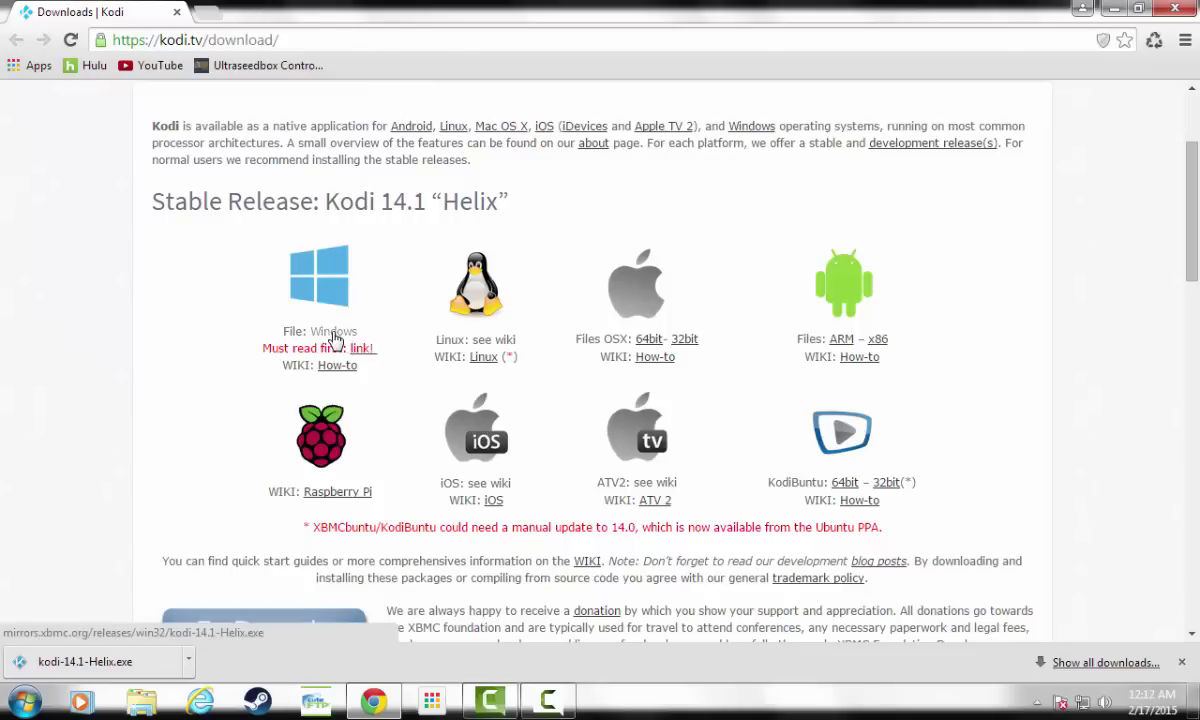
left_click(1112, 12)
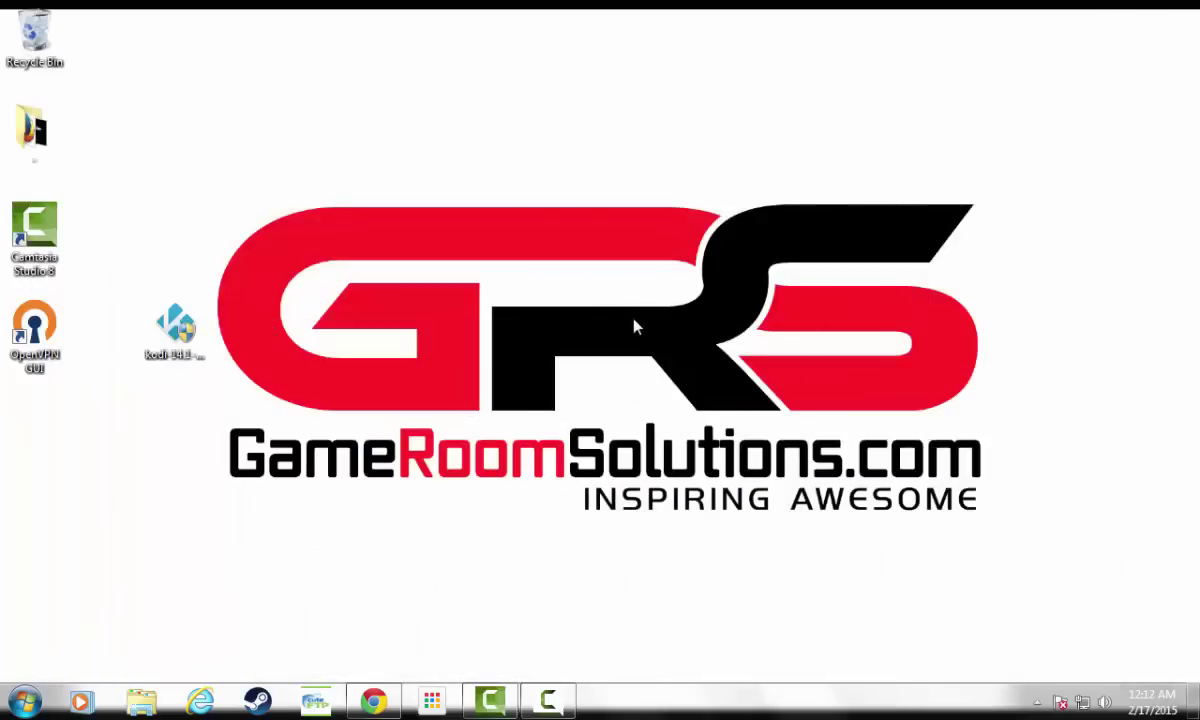
Run the kodi-14.1-Helix installer as administrator, accept default components and location, and finish with Run Kodi ticked
left_click(178, 338)
right_click(178, 338)
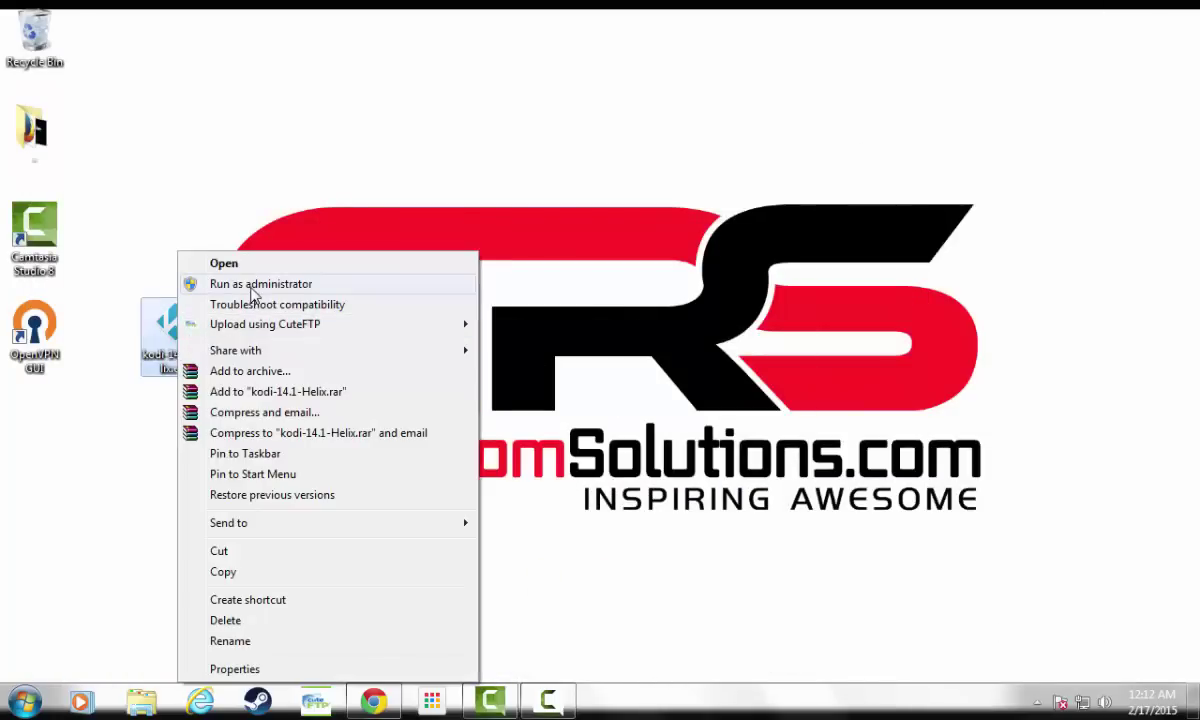
left_click(216, 279)
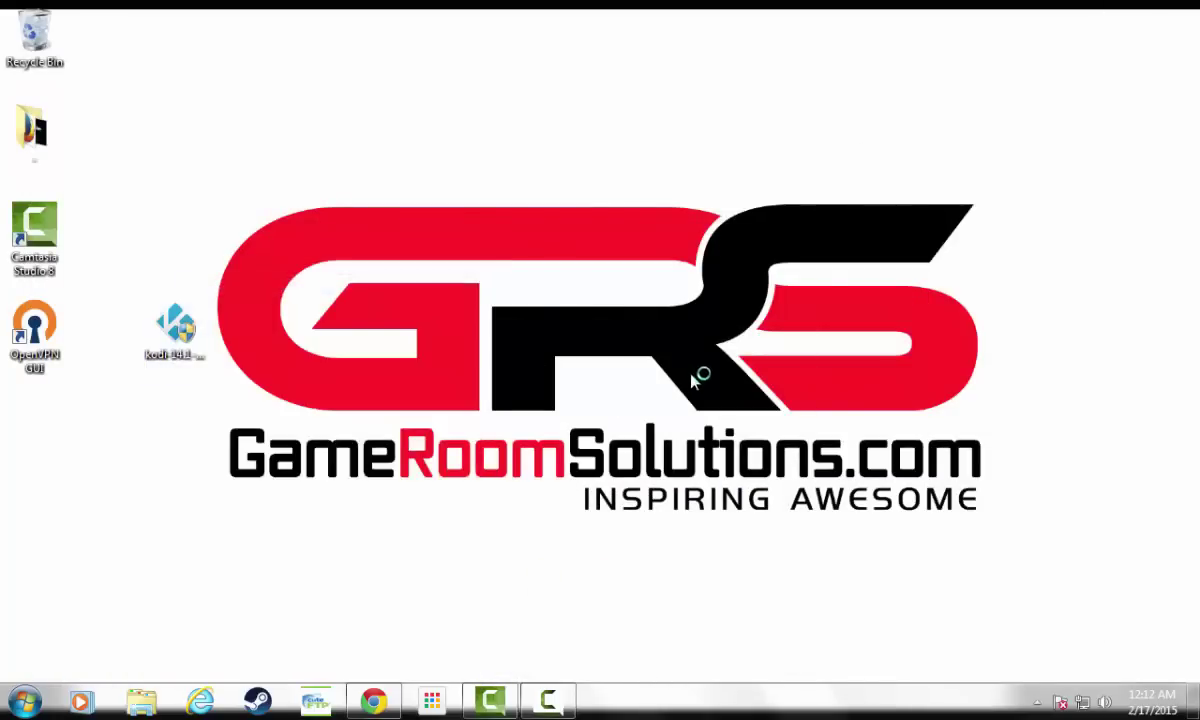
left_click(705, 499)
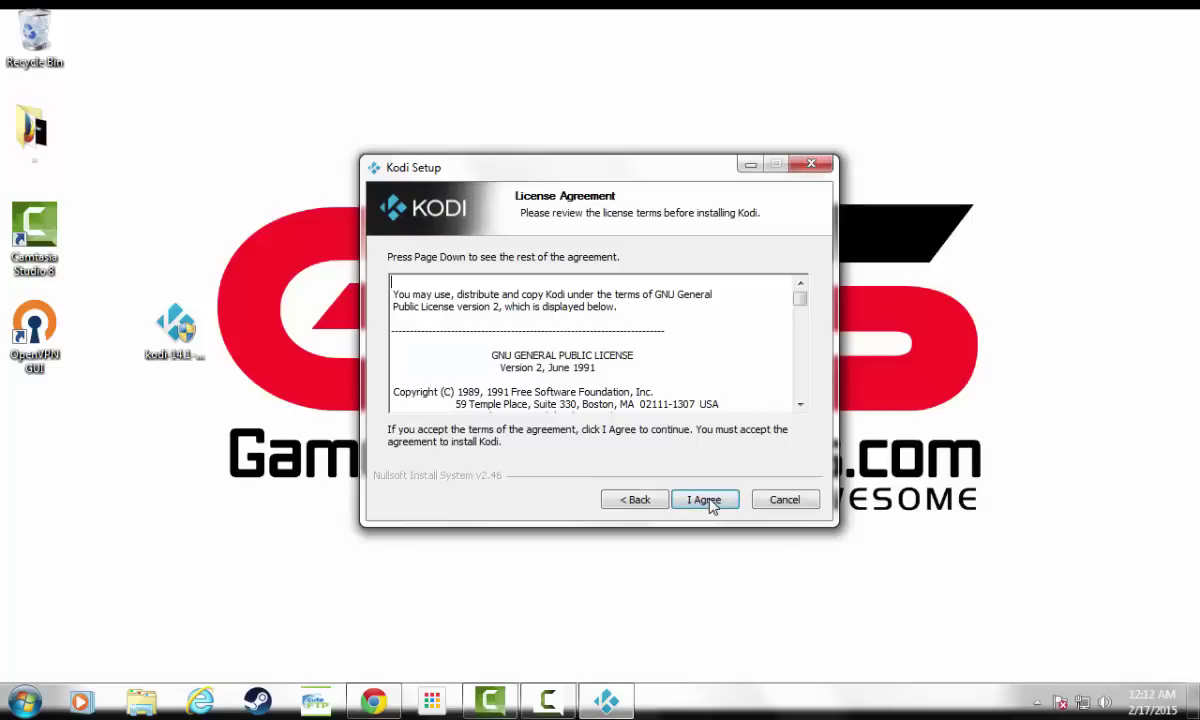
left_click(705, 500)
left_click(705, 499)
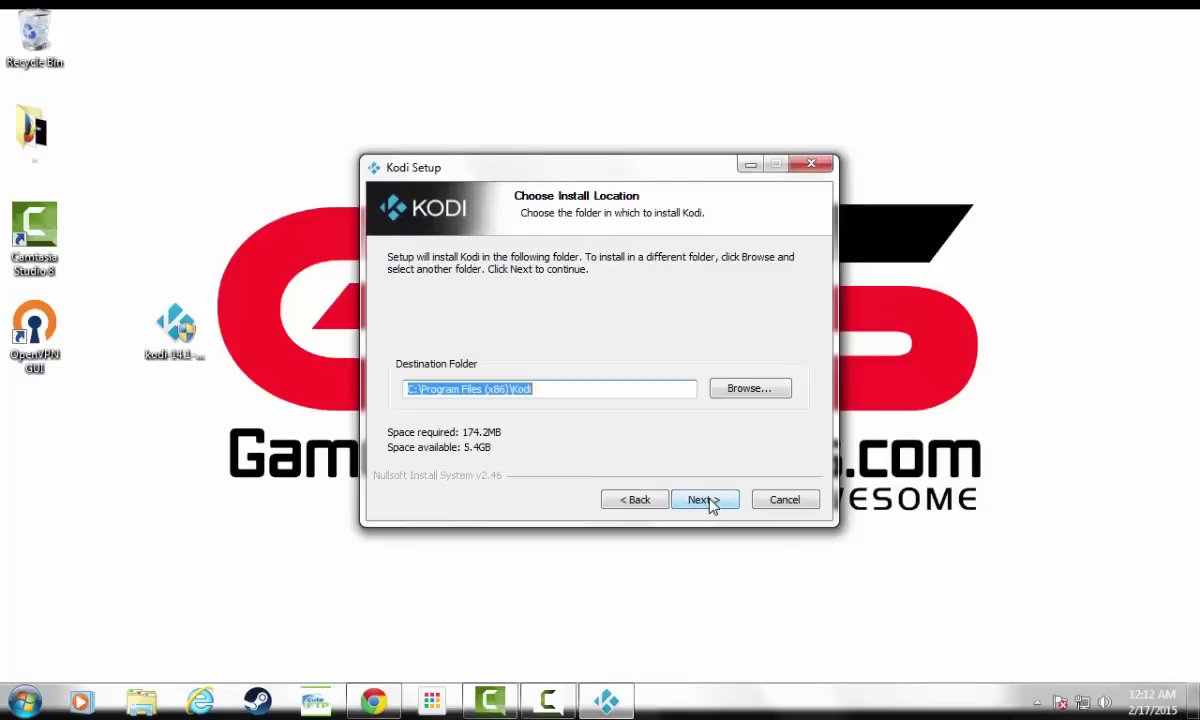
left_click(705, 499)
left_click(705, 499)
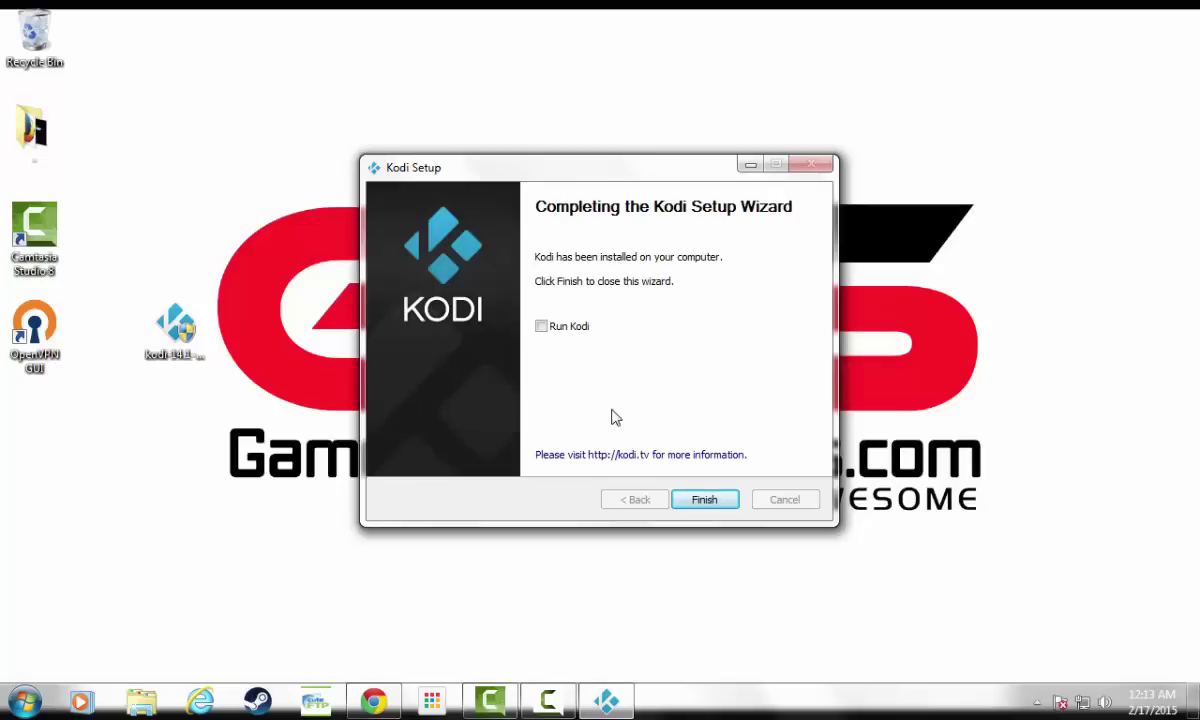
left_click(543, 330)
left_click(706, 501)
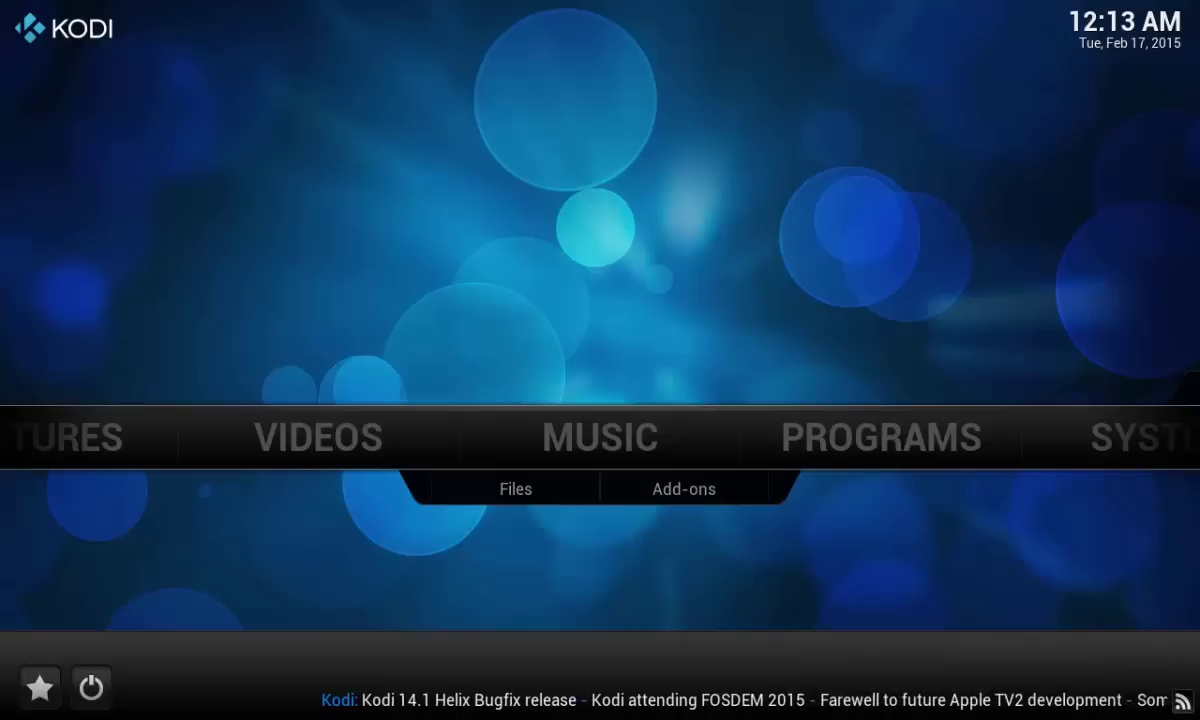
Navigate the home menu to SYSTEM and open File manager from its submenu
key("Right")
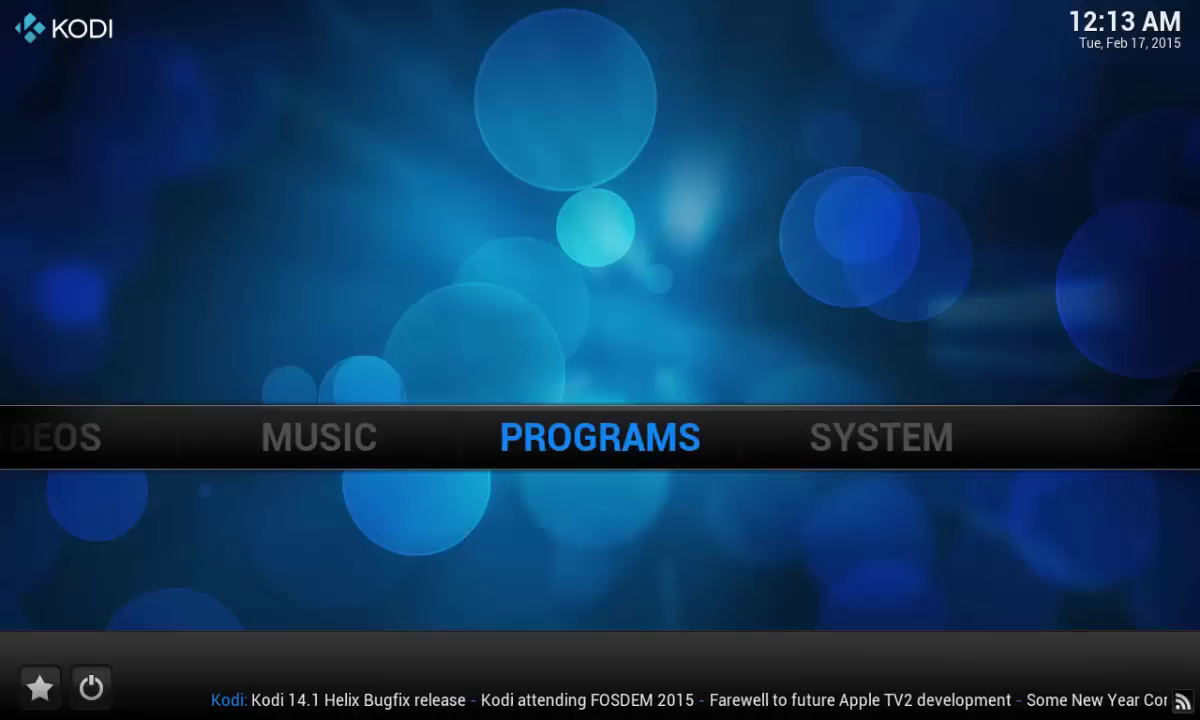
key("Down")
key("Up")
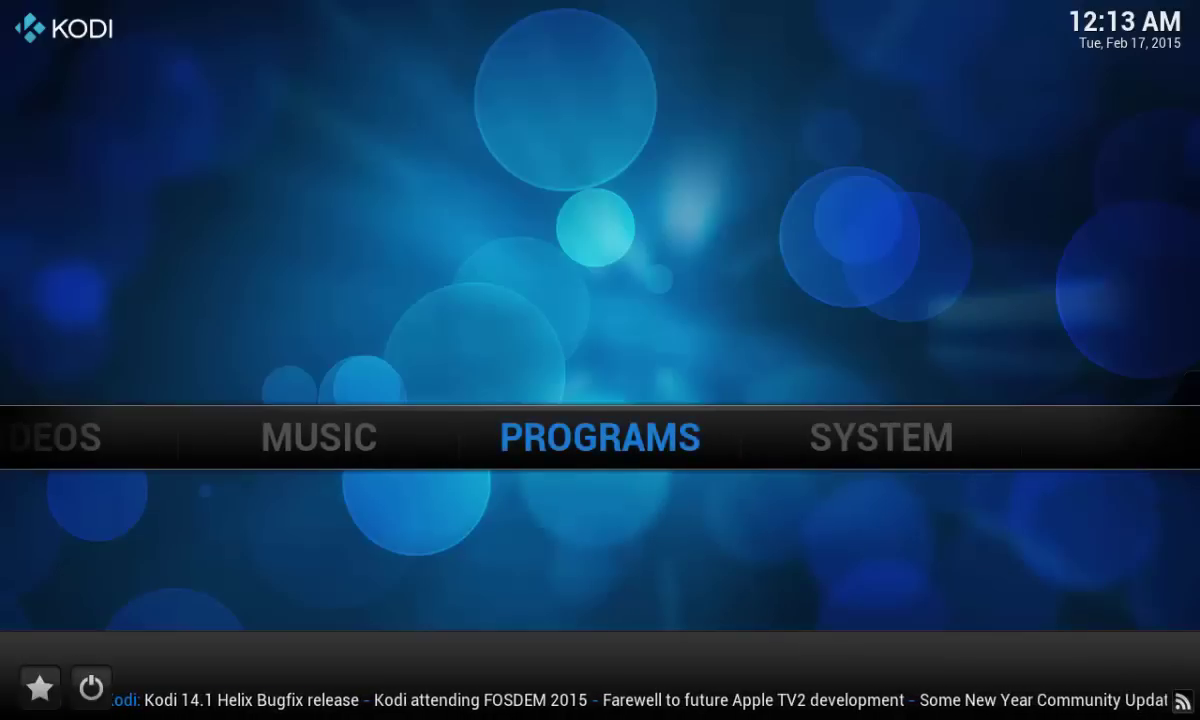
key("Right")
key("Down")
key("Right")
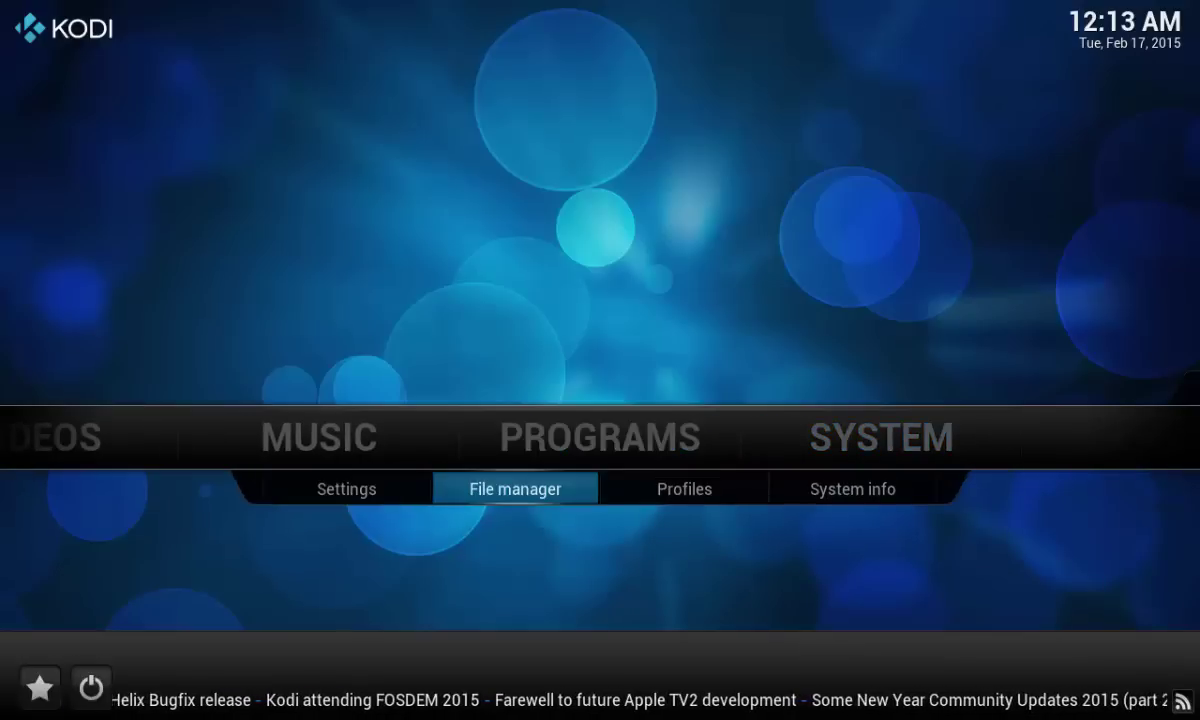
key("Return")
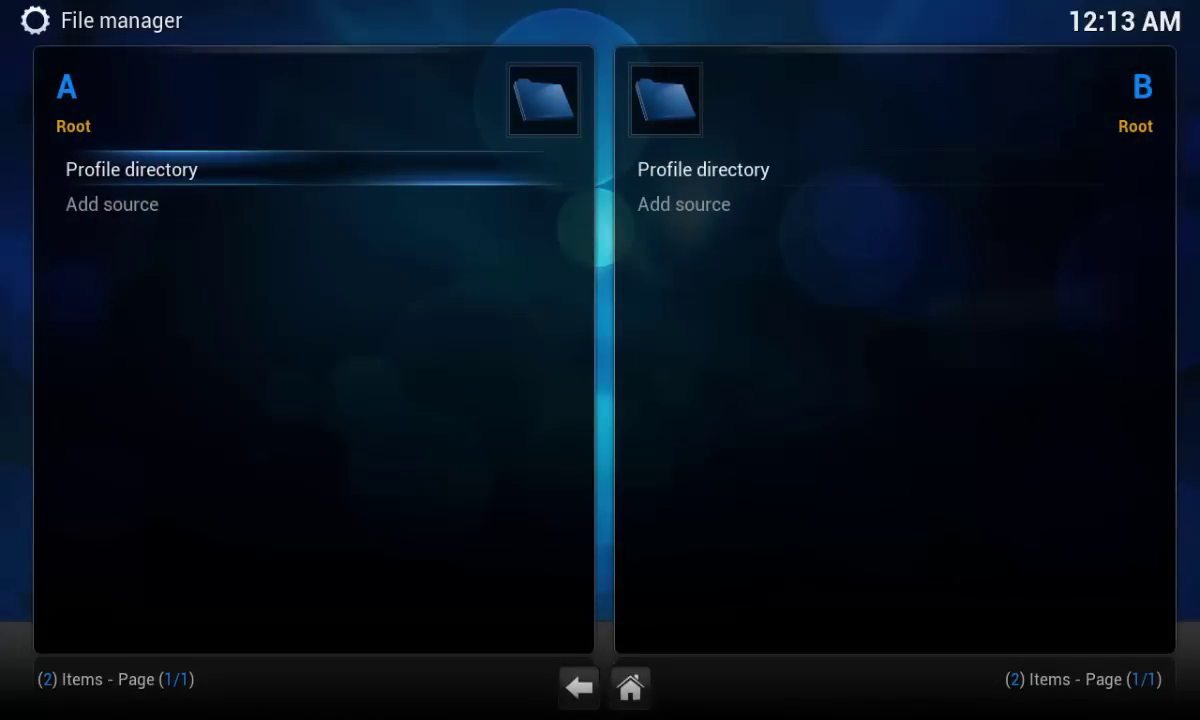
key("Down")
key("Return")
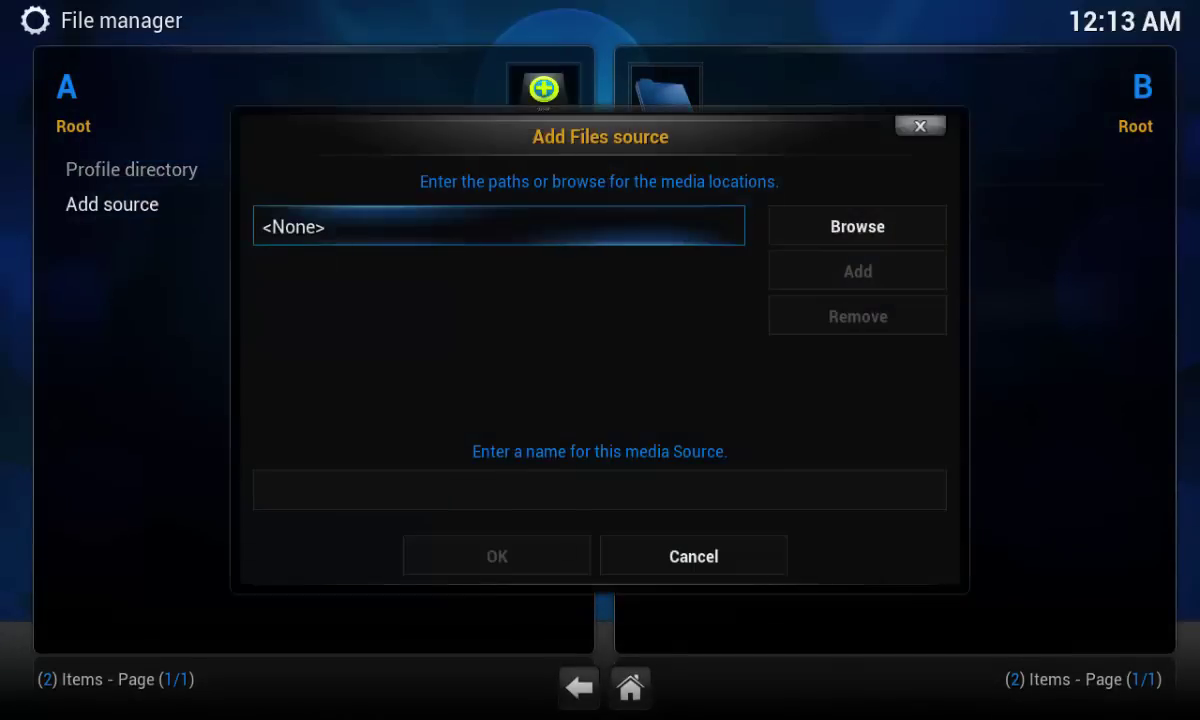
key("Return")
type("h")
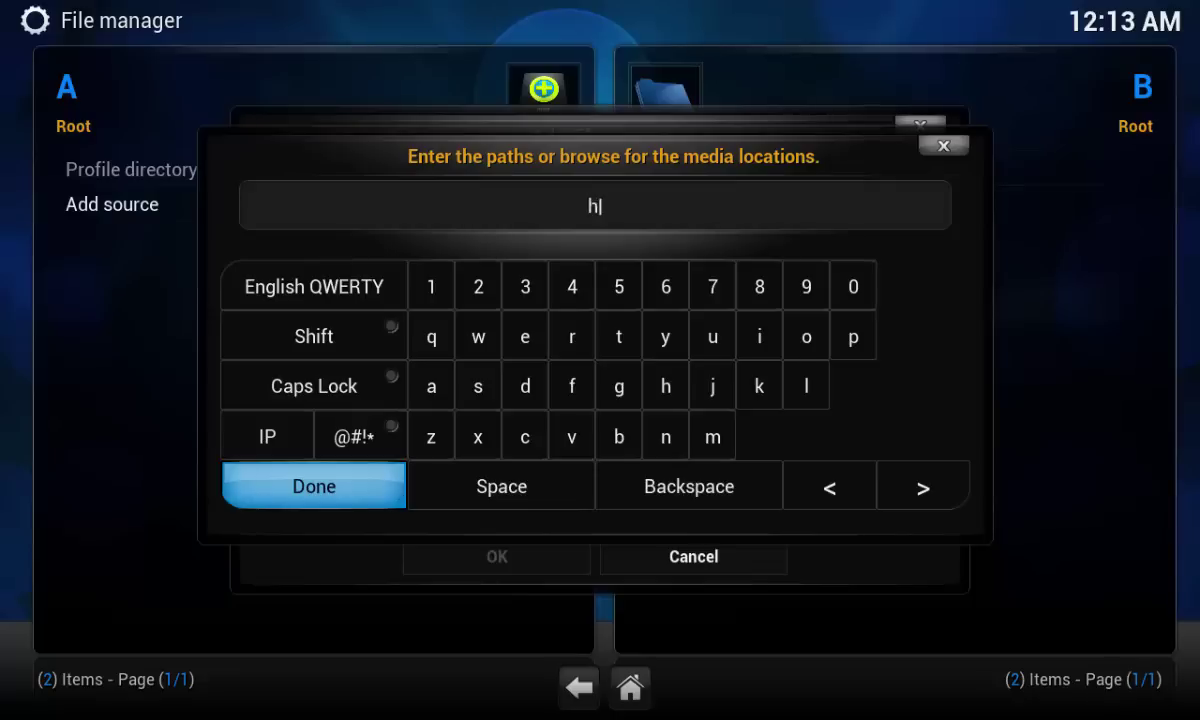
type("ttp://")
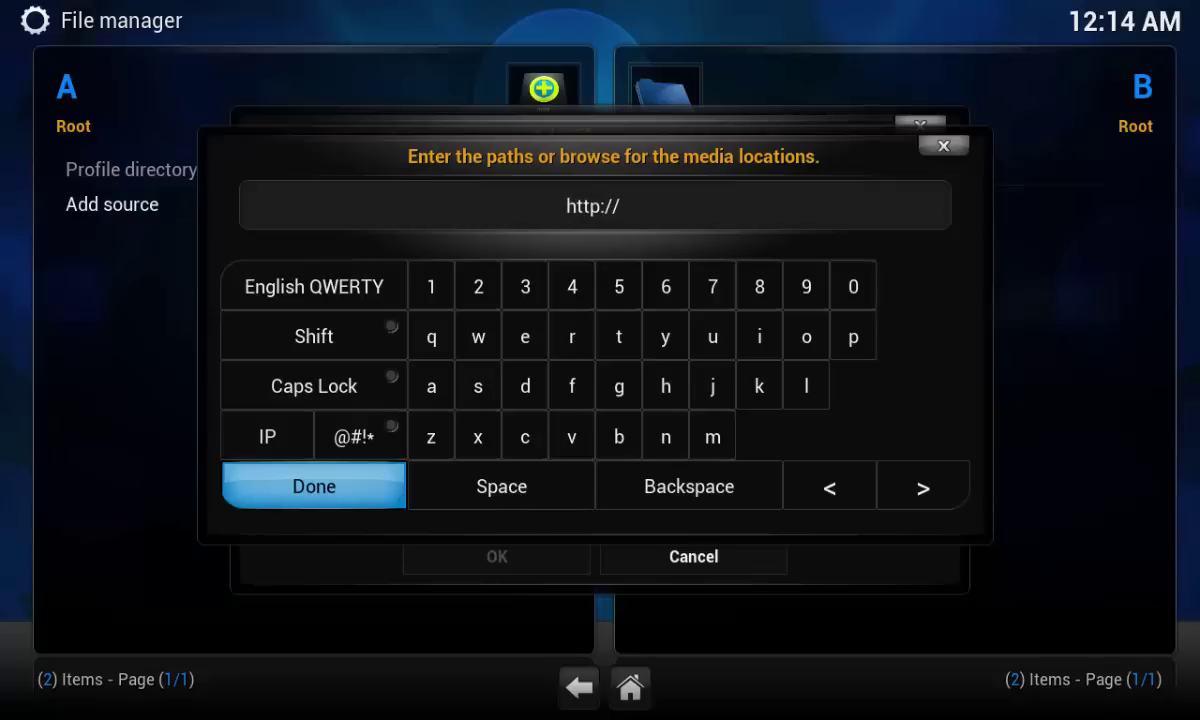
type("fusion")
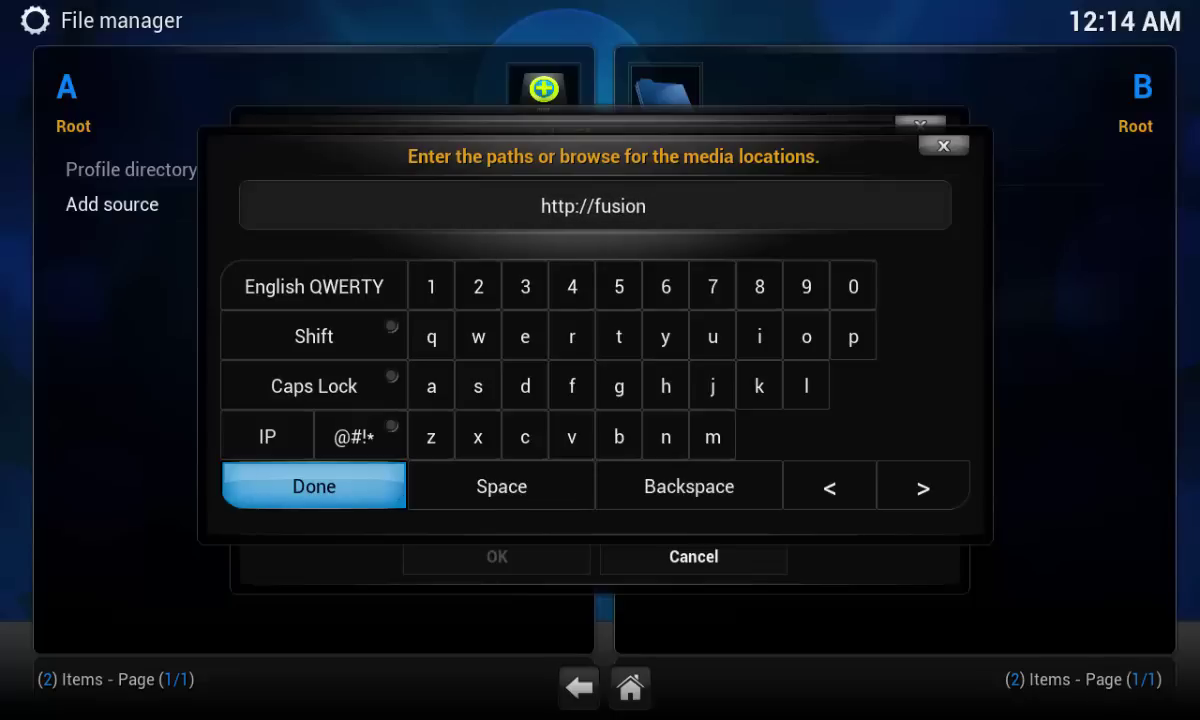
type(".t")
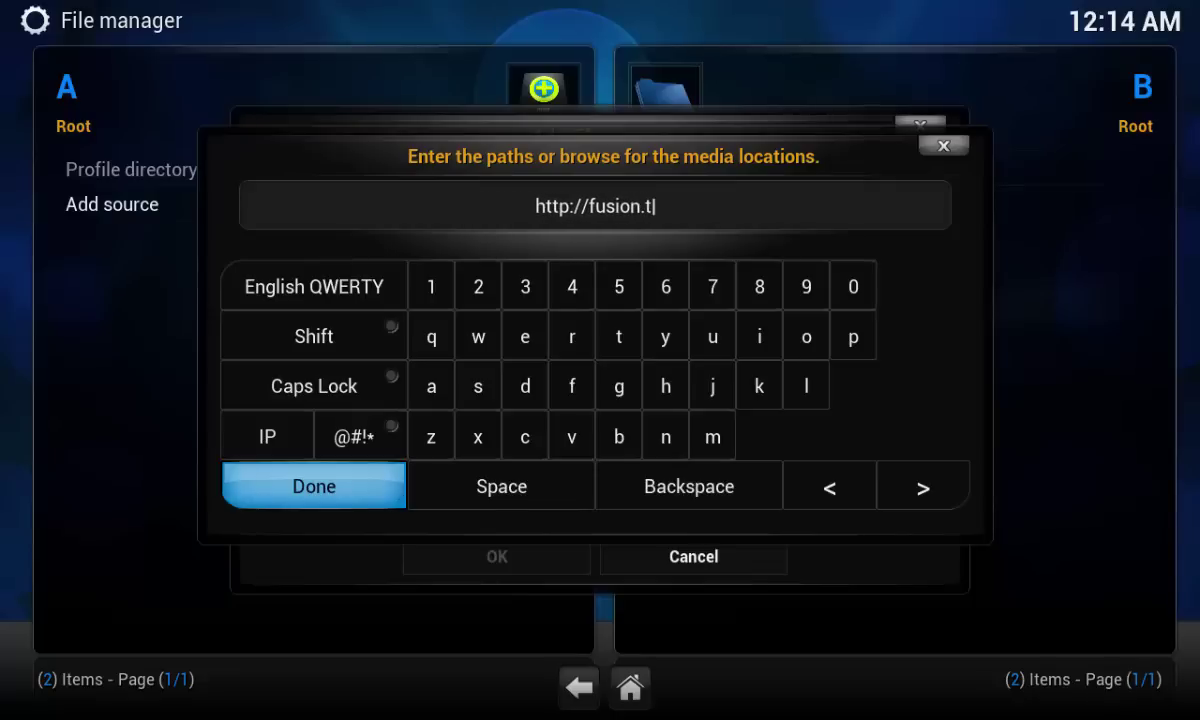
type("vaddson")
key("BackSpace")
key("BackSpace")
key("BackSpace")
type("ons")
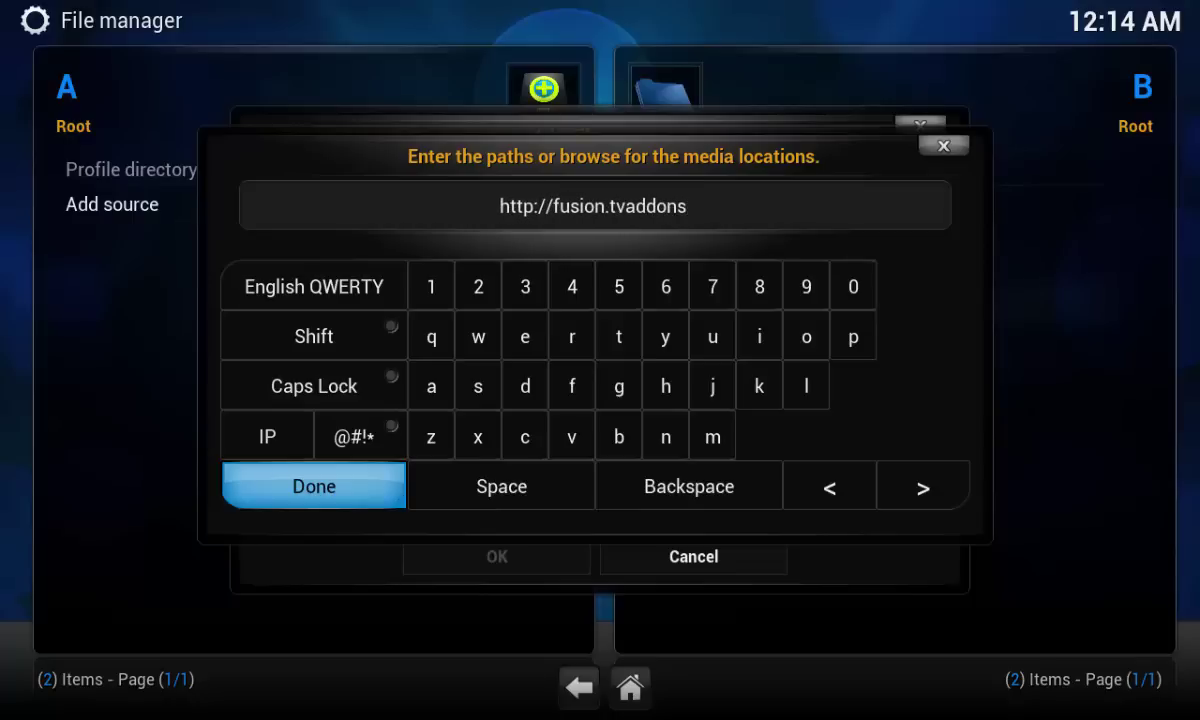
type(".ag")
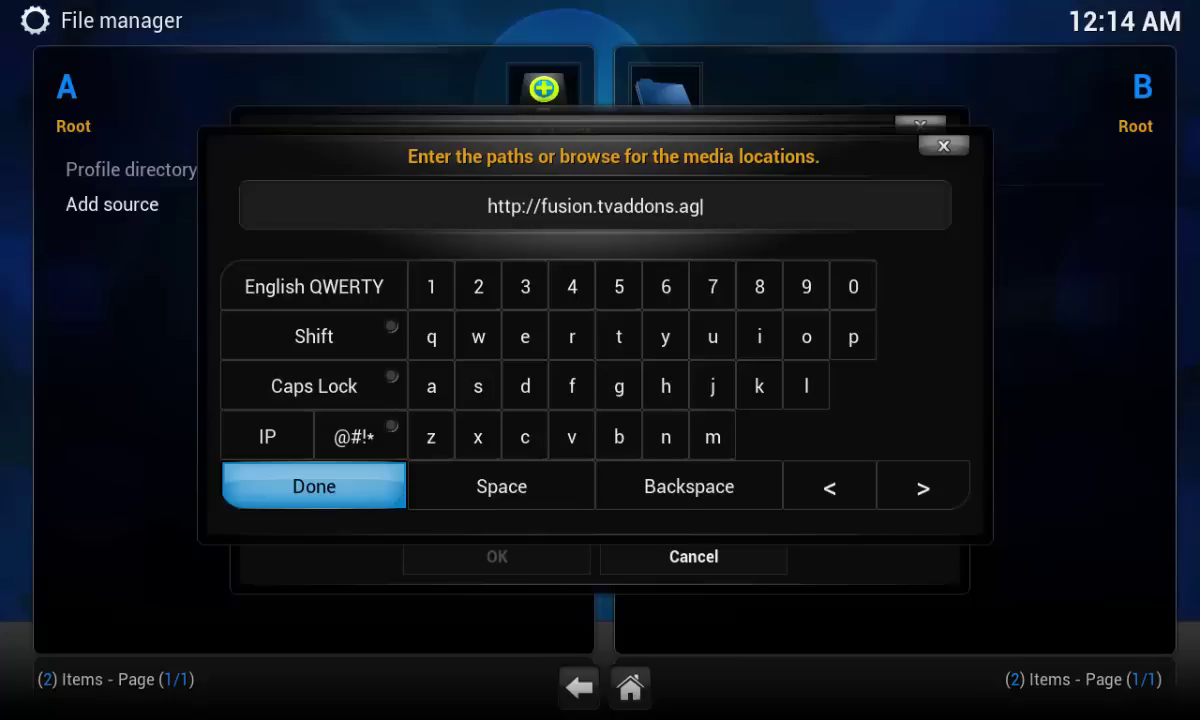
key("Down")
key("Down")
key("Down")
key("Down")
key("Down")
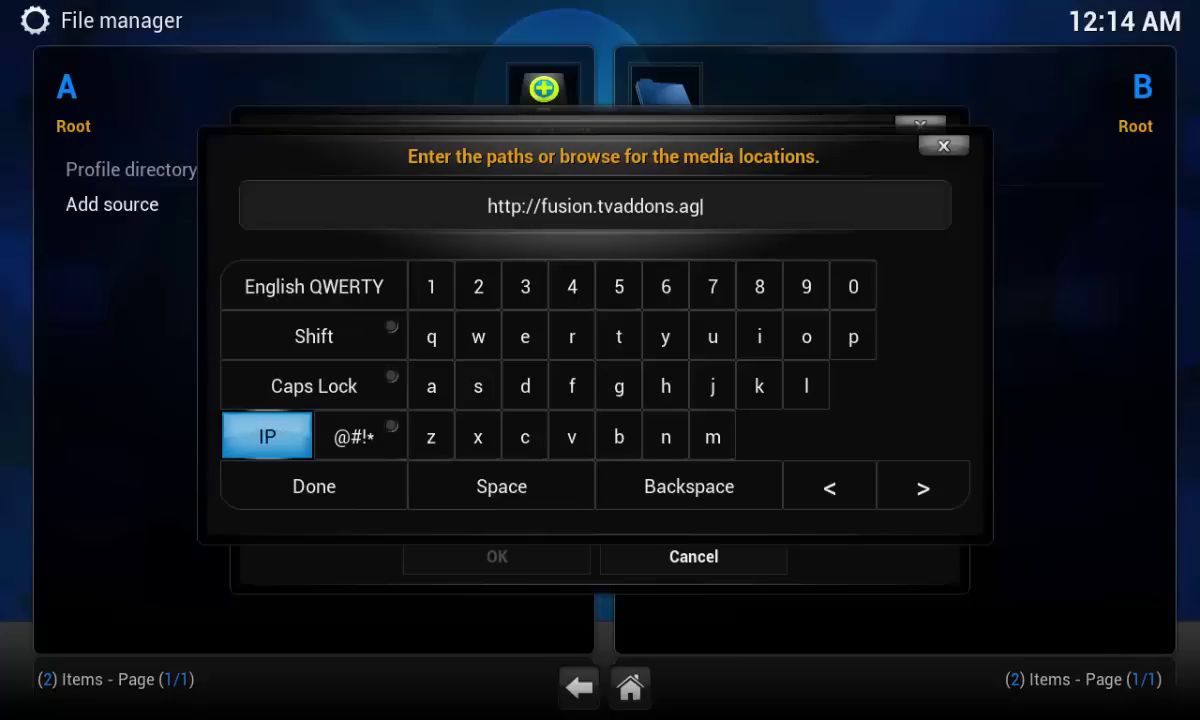
key("Return")
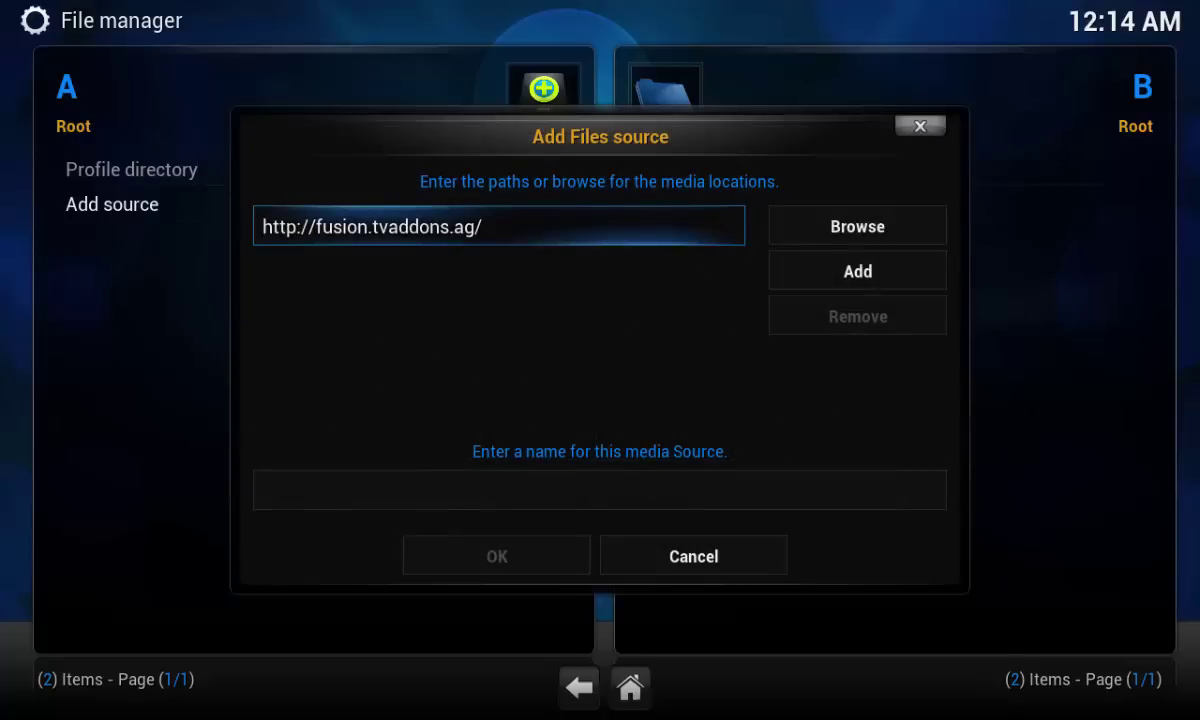
Name the source fusion, save it, and return to the home menu
key("Down")
type("fusion")
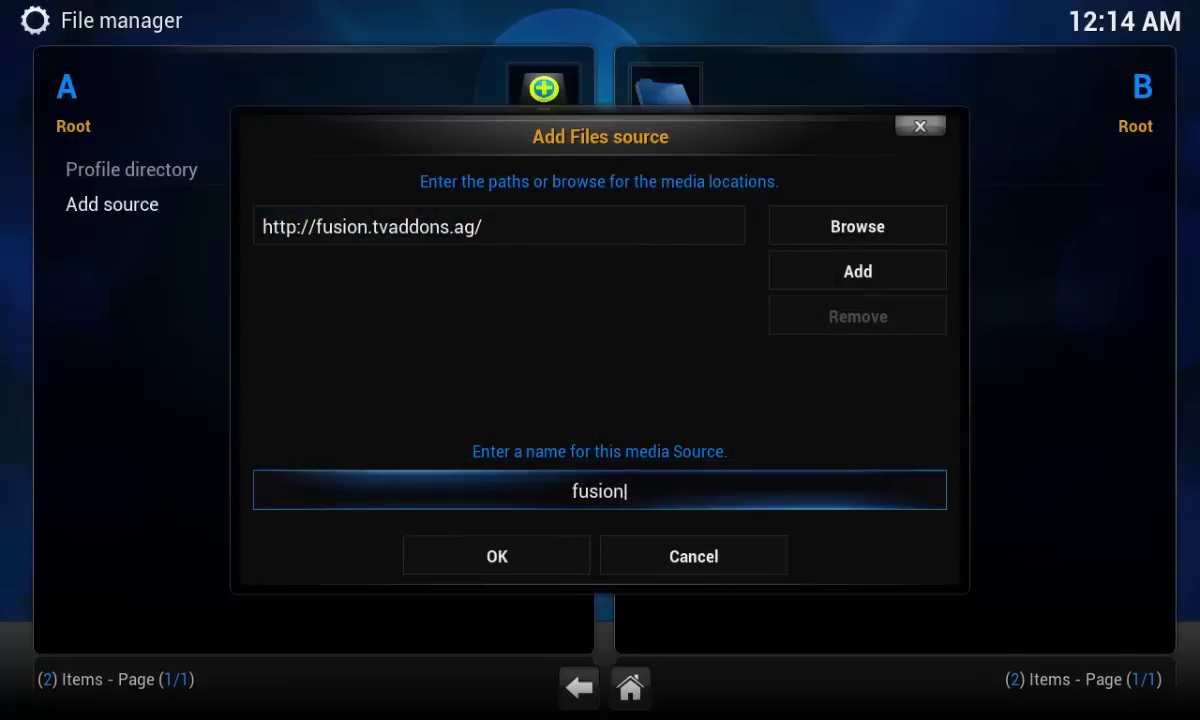
key("Return")
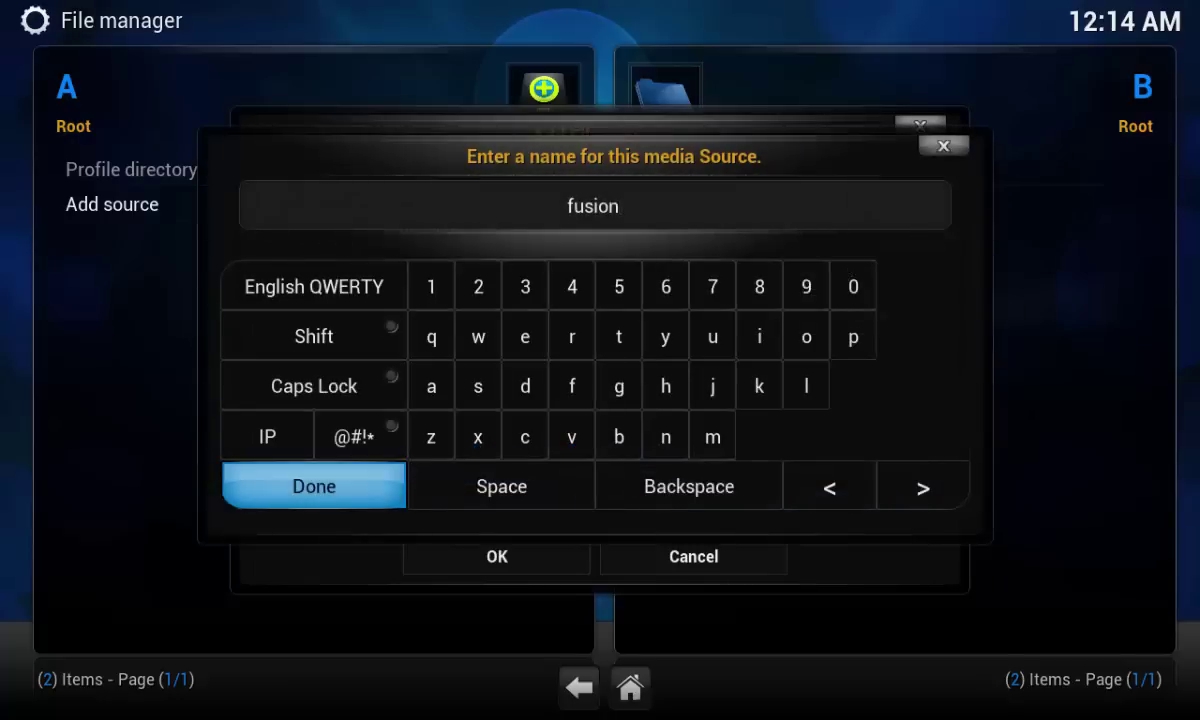
key("Return")
key("Down")
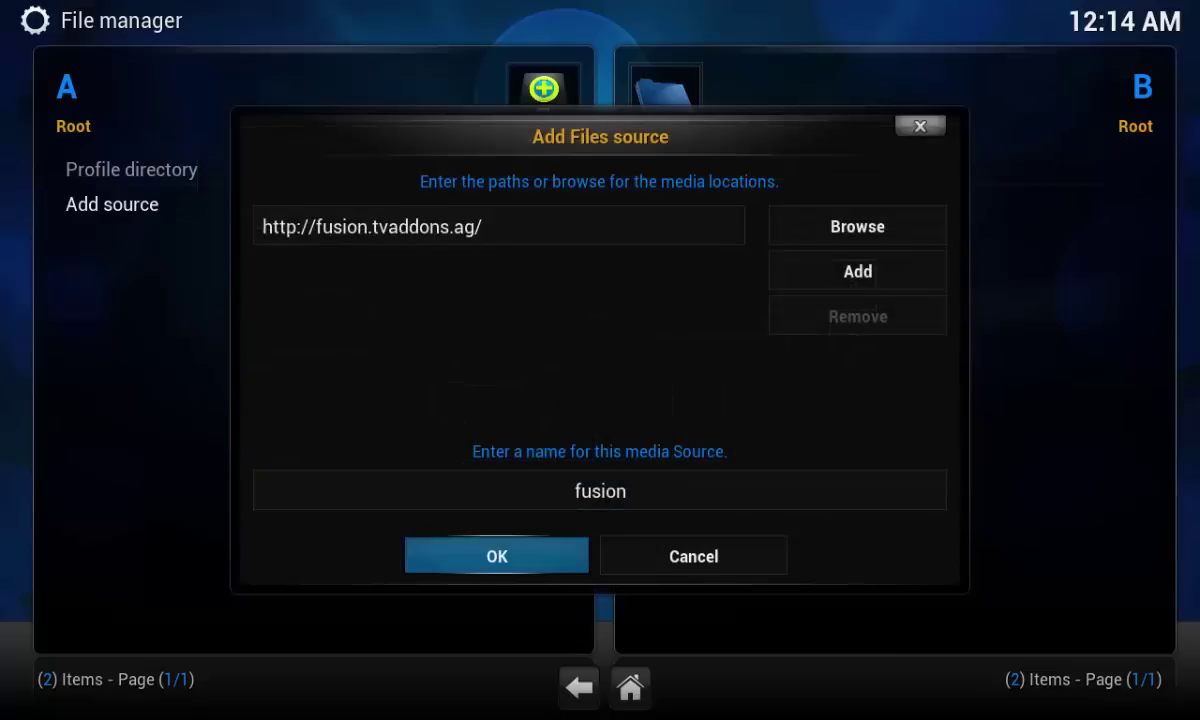
key("Return")
key("Up")
key("Up")
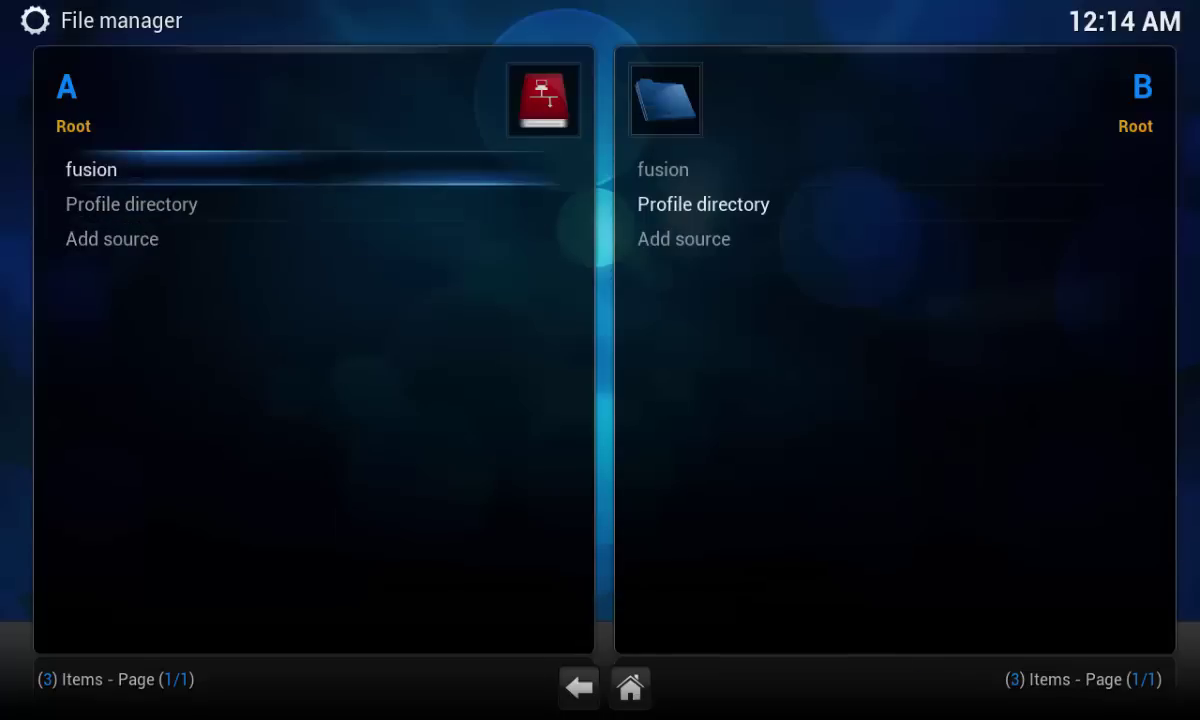
key("Escape")
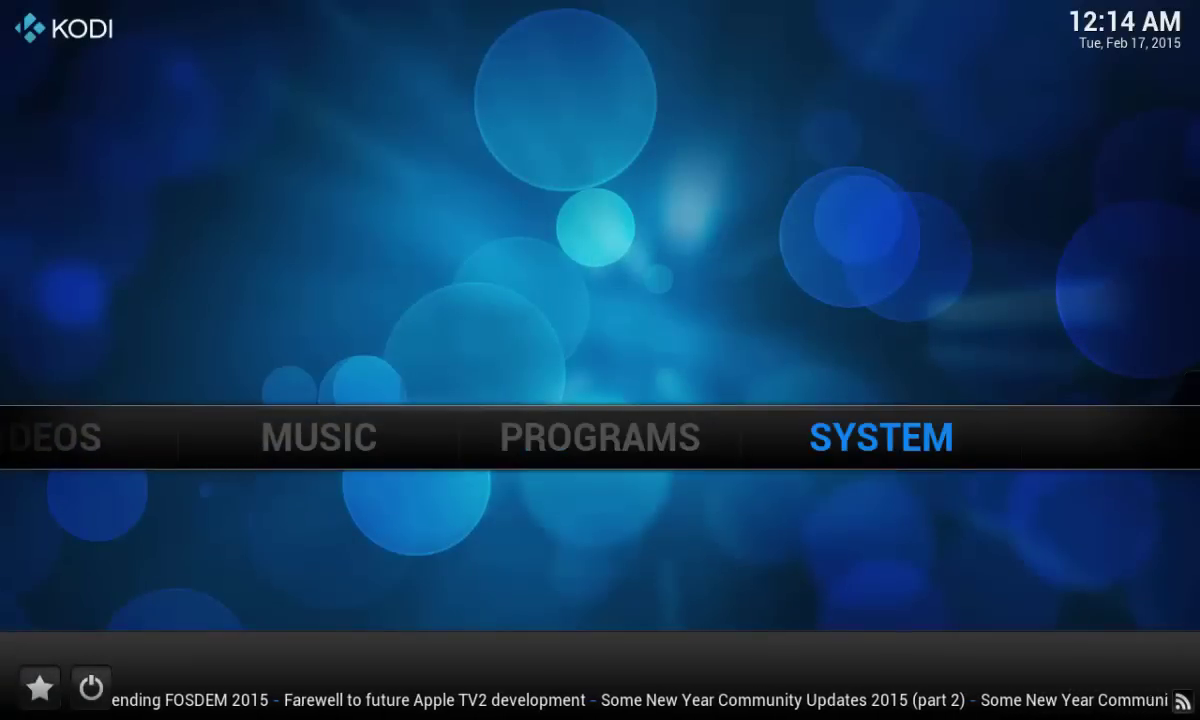
Move through the home menu sections back to the SYSTEM entry
key("Left")
key("Left")
key("Left")
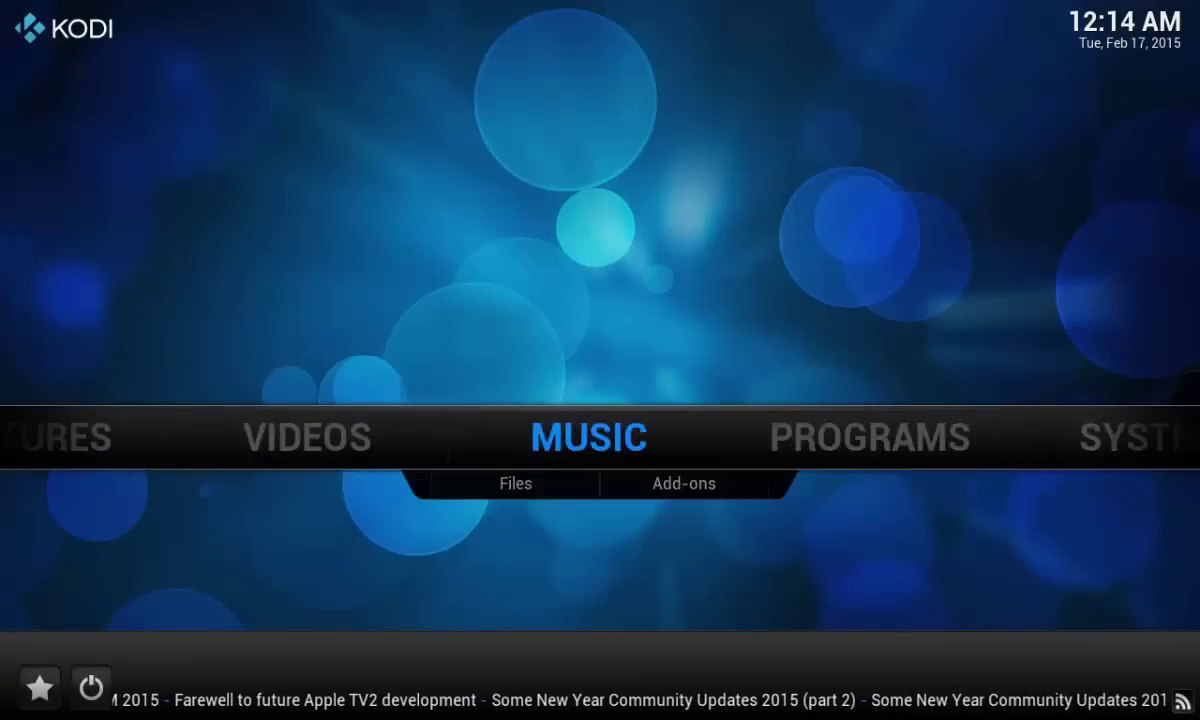
key("Down")
key("Right")
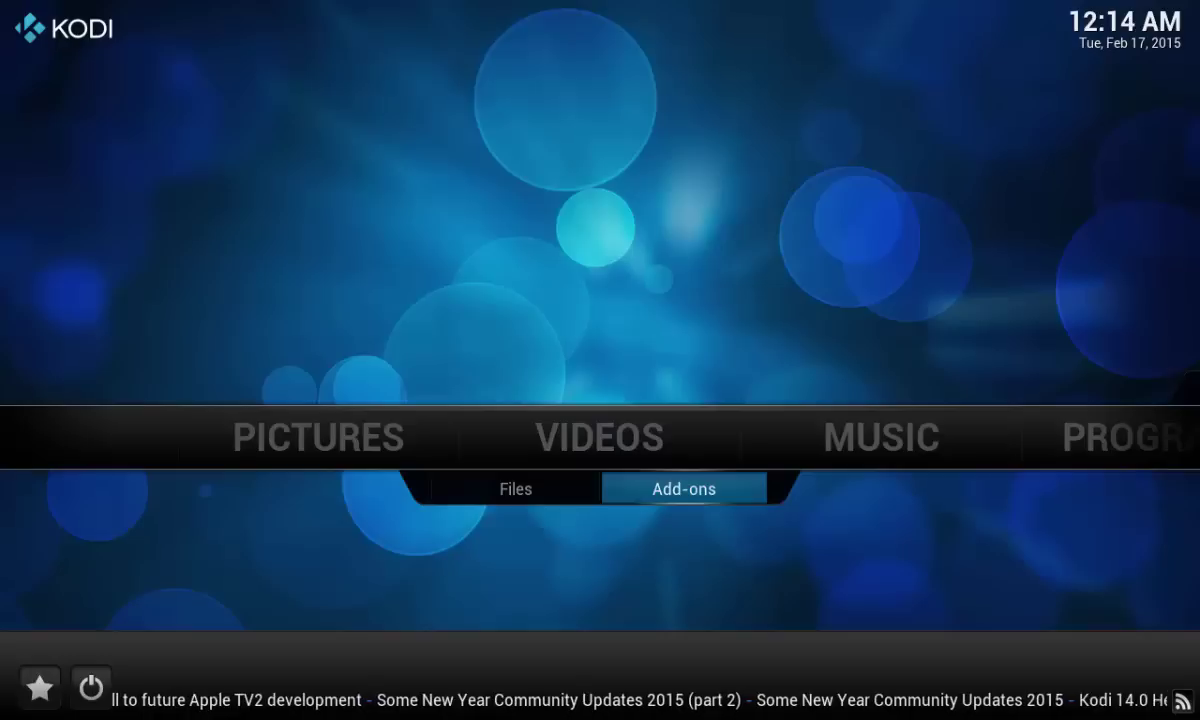
key("Up")
key("Right")
key("Left")
key("Right")
key("Right")
key("Right")
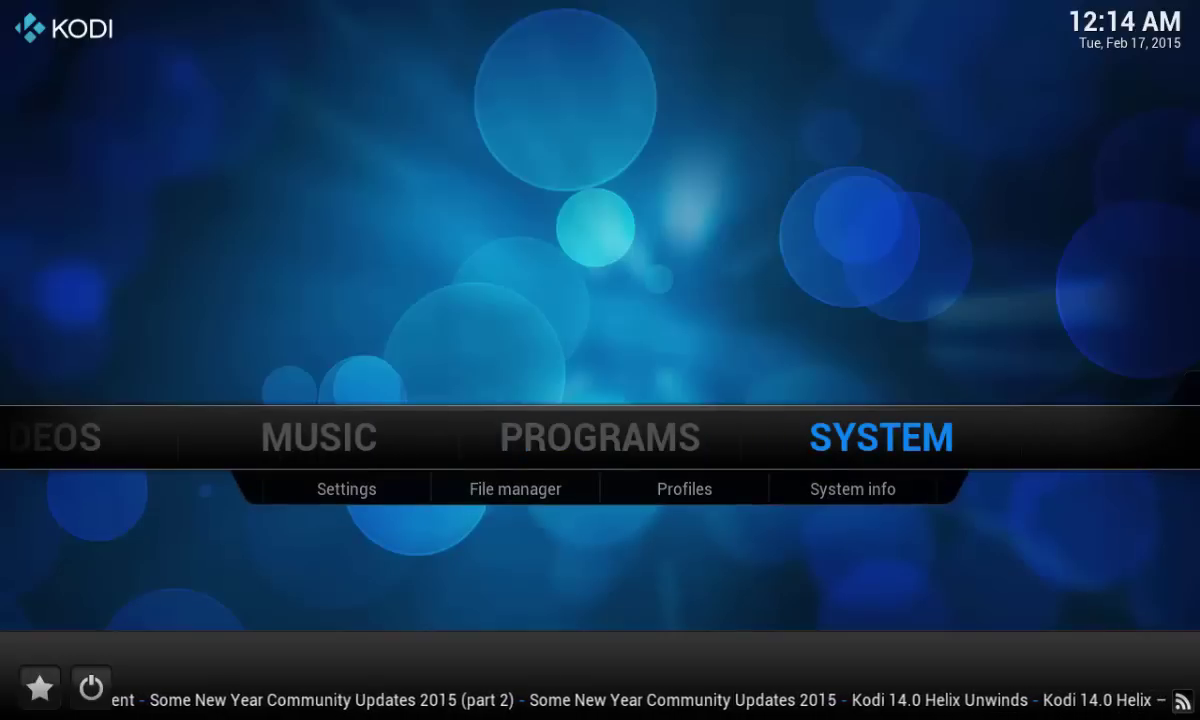
Open Add-ons settings, dismiss the first-run help, and choose Install from zip file
key("Return")
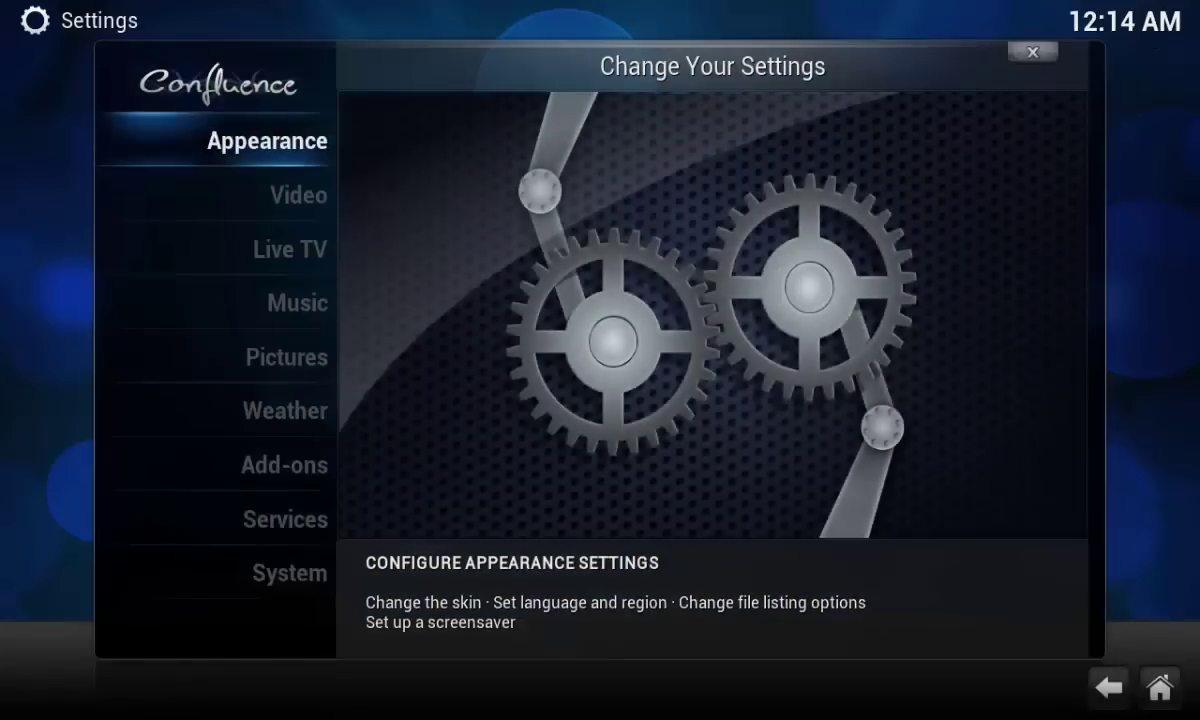
key("Down")
key("Down")
key("Down")
key("Down")
key("Down")
key("Down")
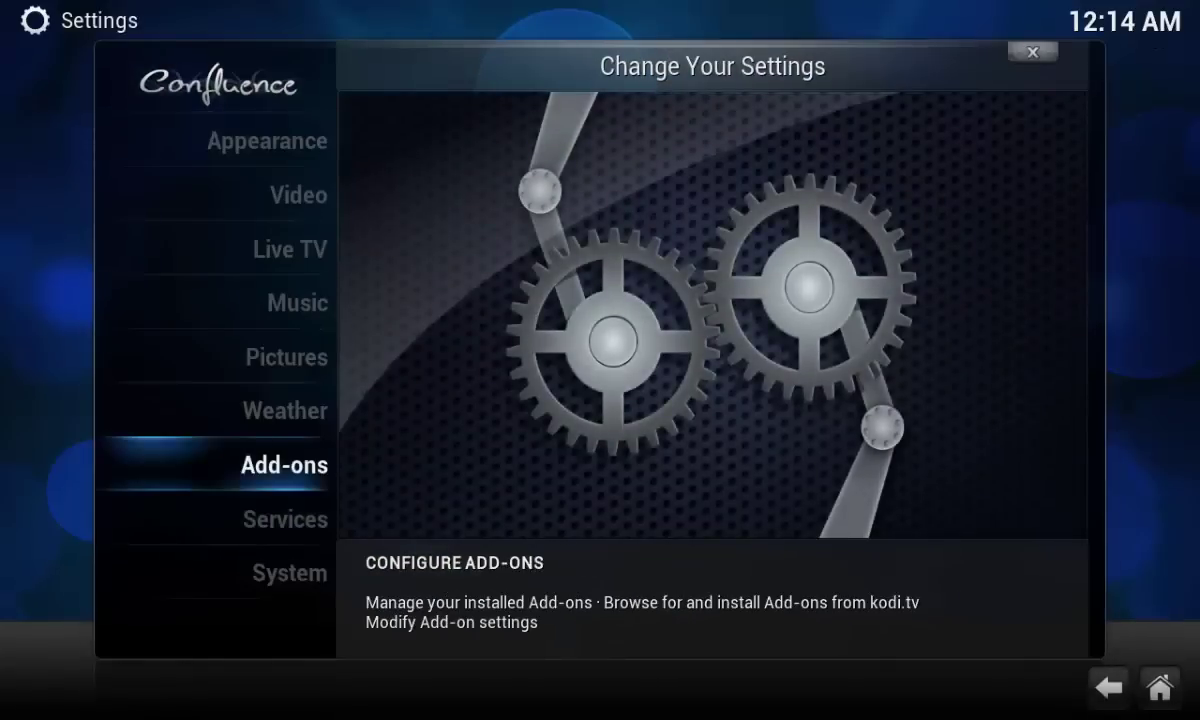
key("Return")
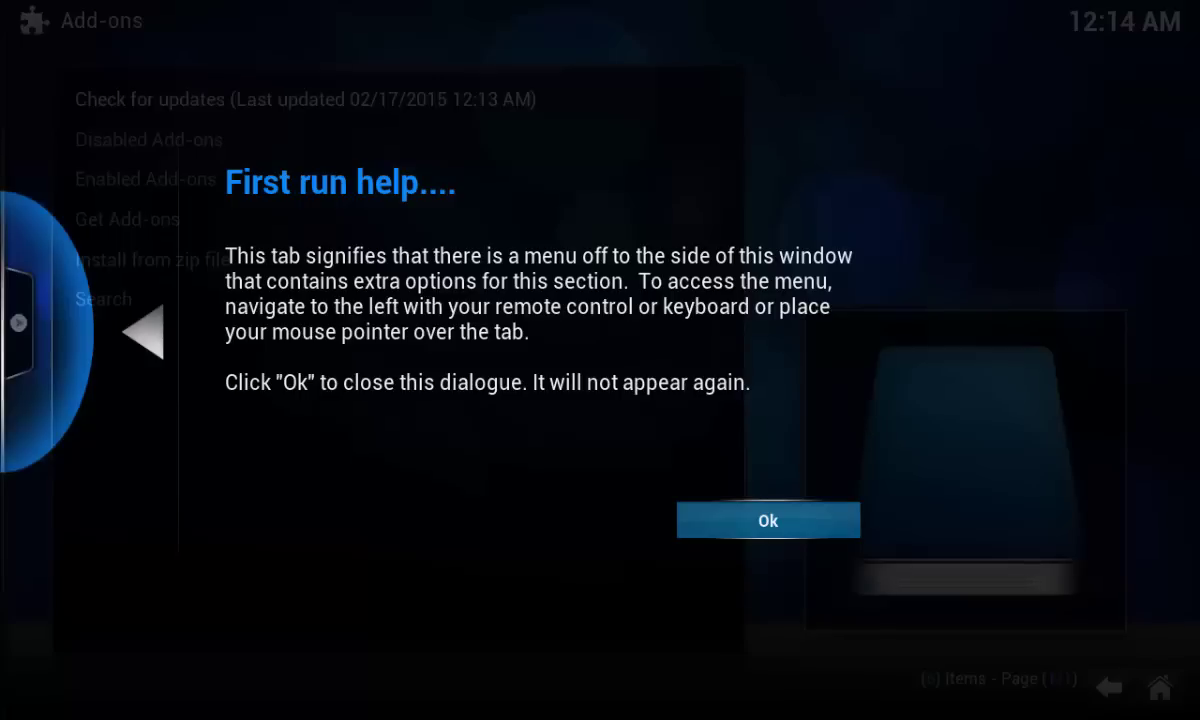
key("Return")
key("Down")
key("Down")
key("Down")
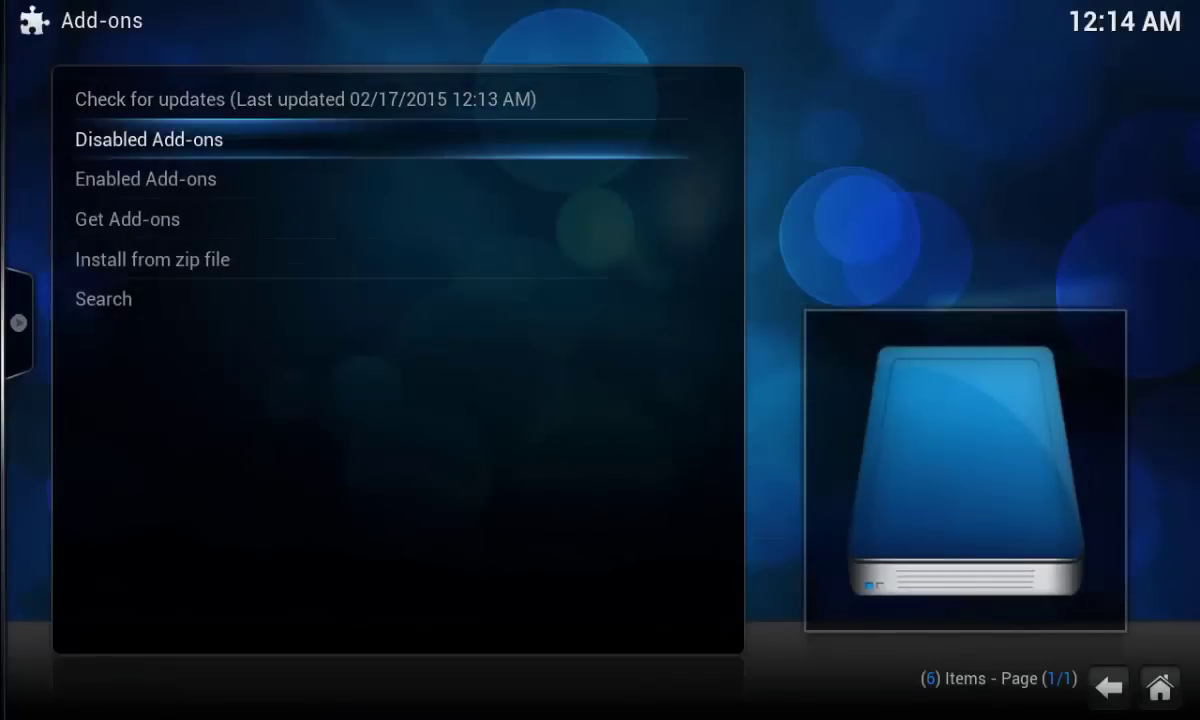
key("Down")
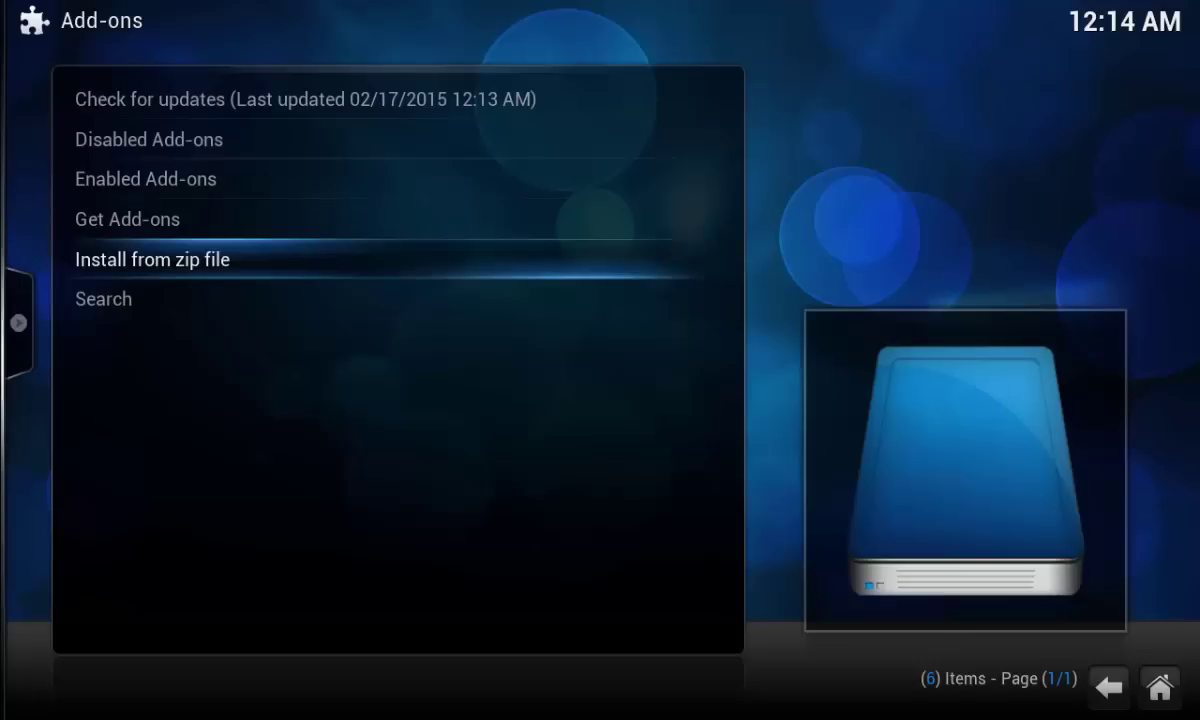
key("Return")
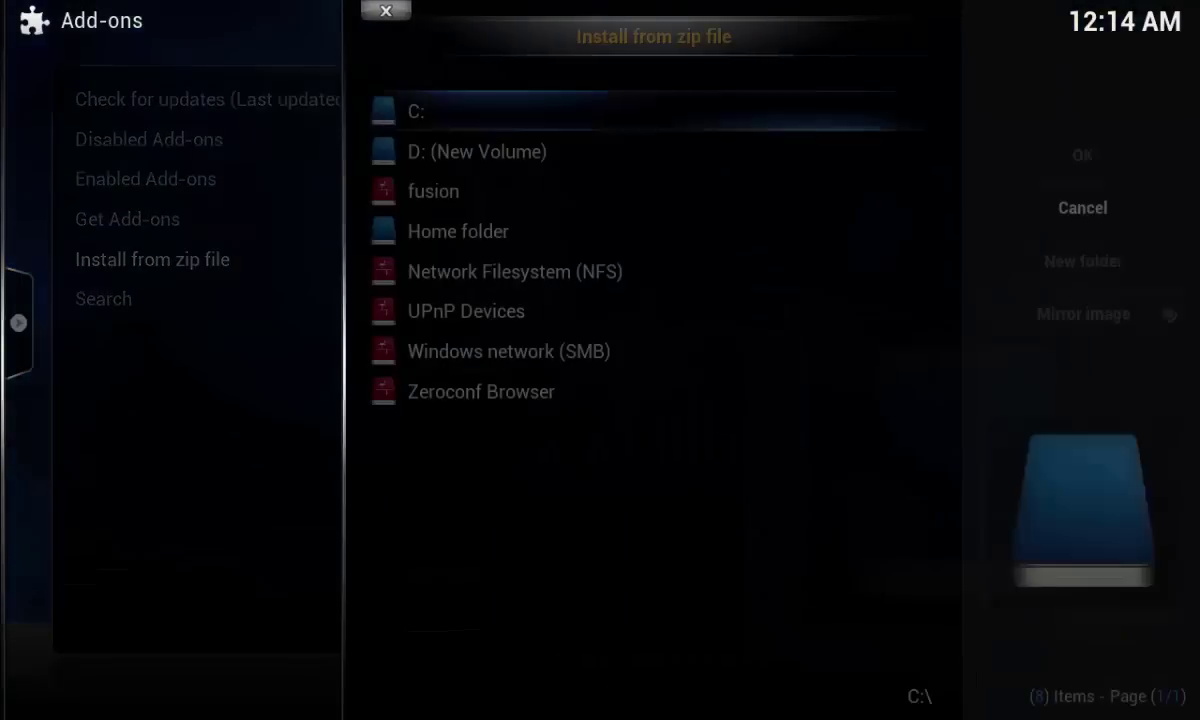
Install plugin.program.addoninstaller-1.2.0.zip from the fusion source's start-here folder
key("Down")
key("Down")
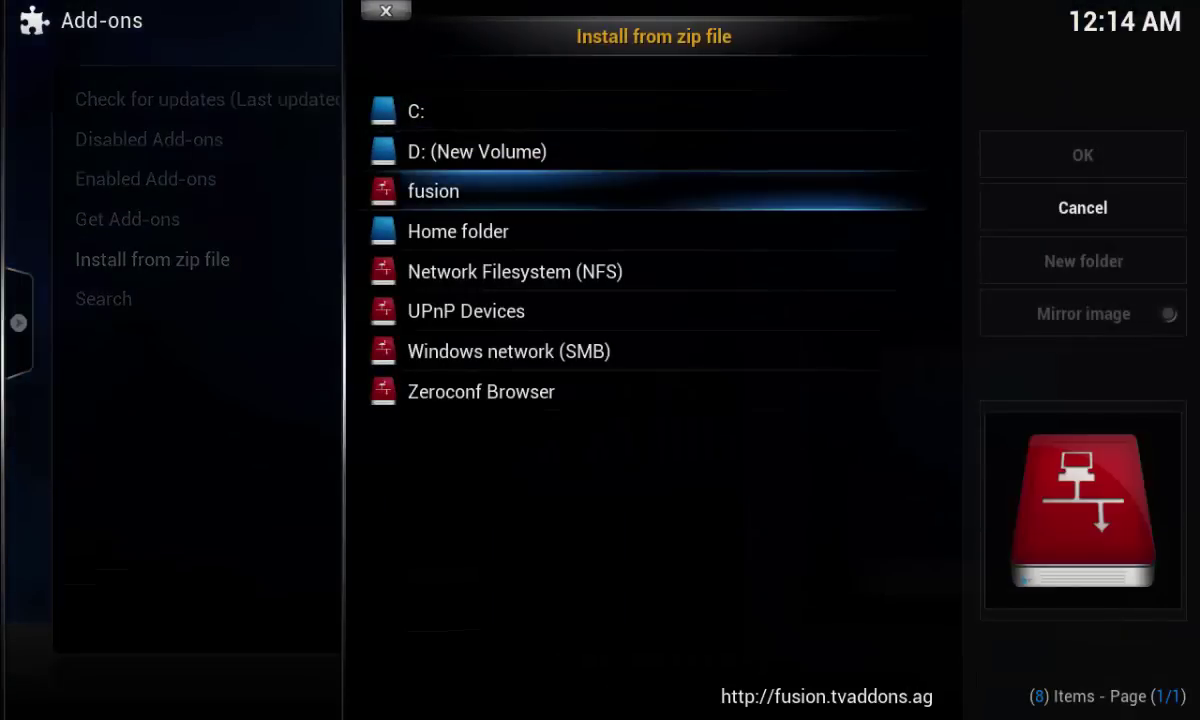
key("Return")
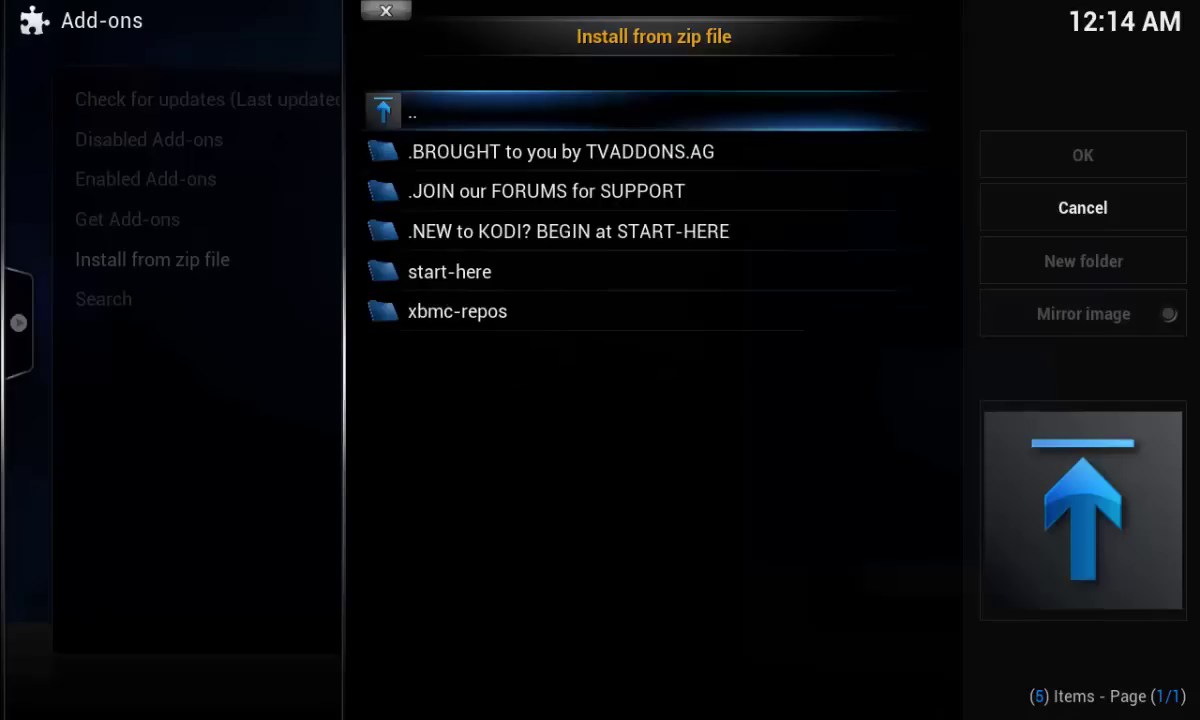
key("Down")
key("Down")
key("Down")
key("Down")
key("Return")
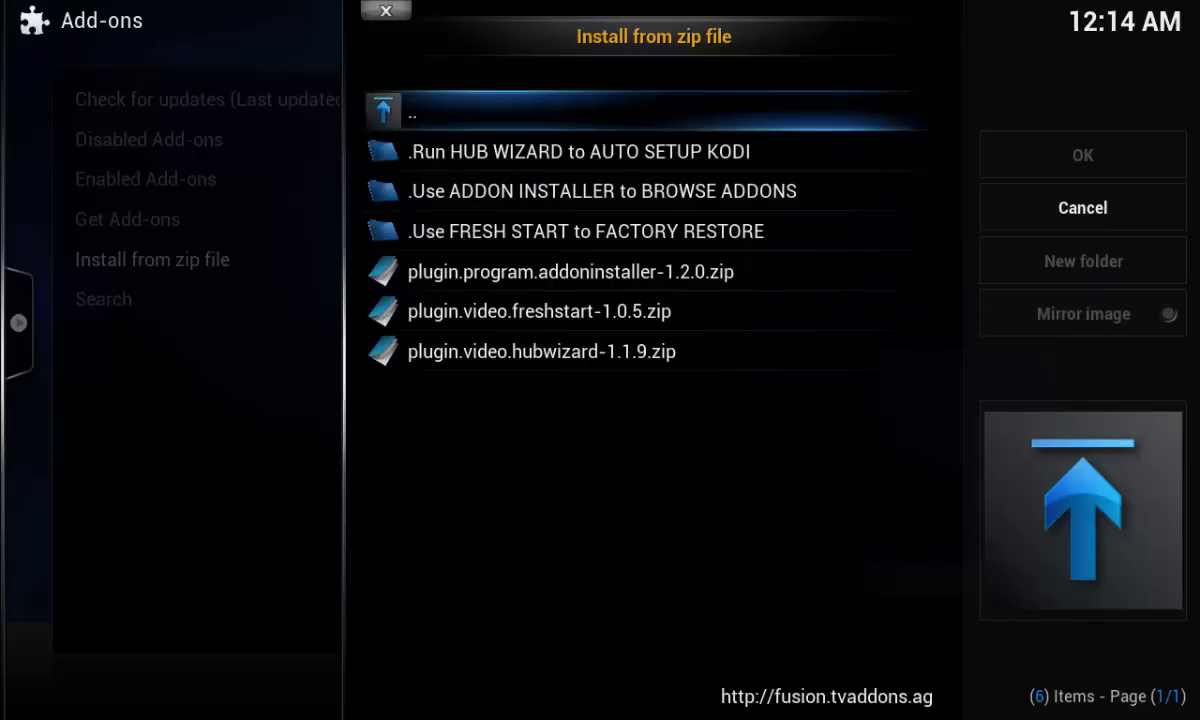
key("Down")
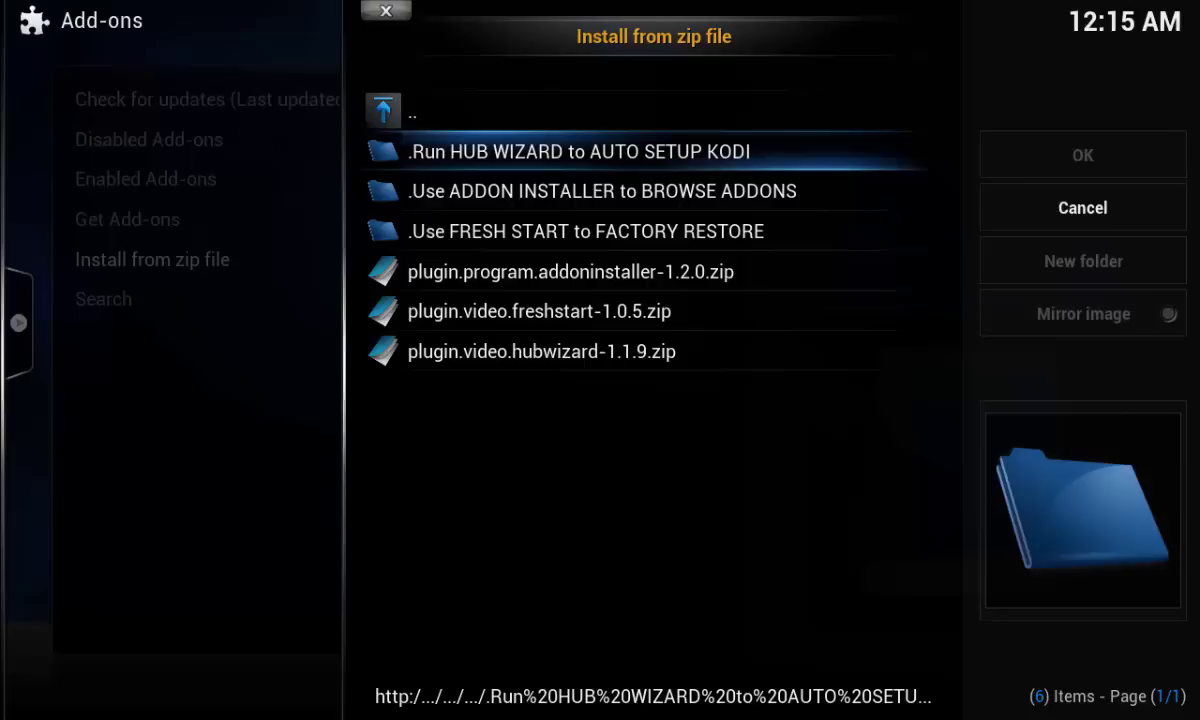
key("Down")
key("Down")
key("Down")
key("Down")
key("Down")
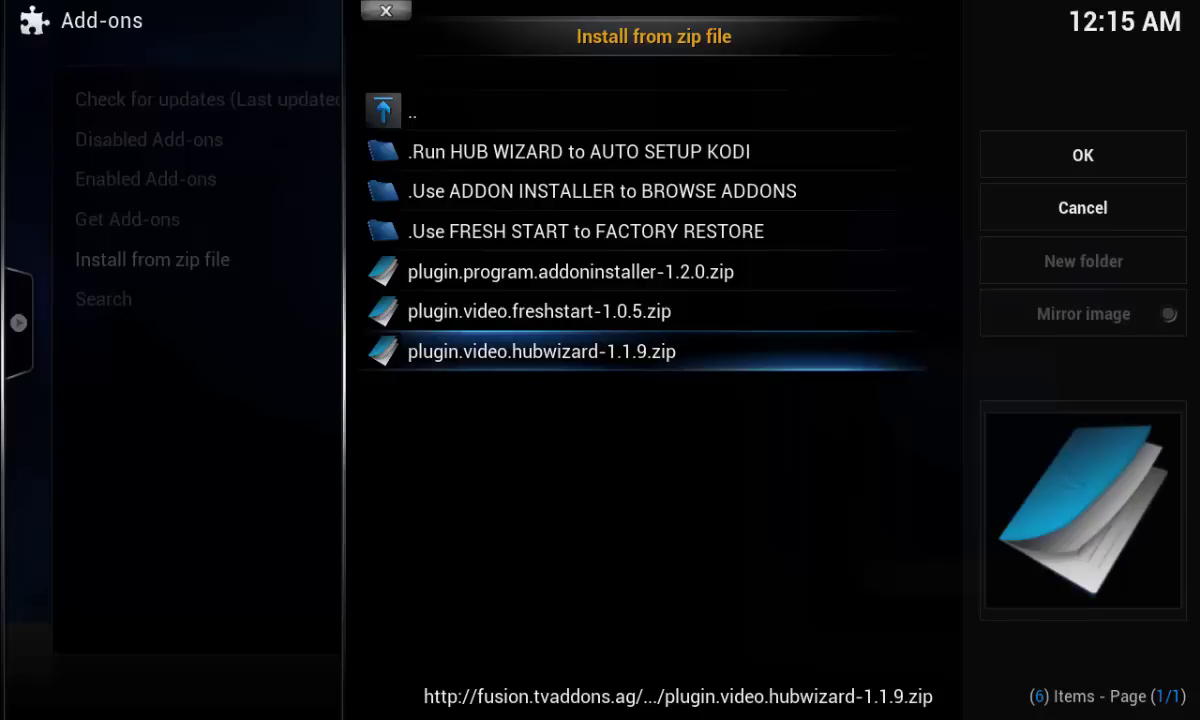
key("Up")
key("Up")
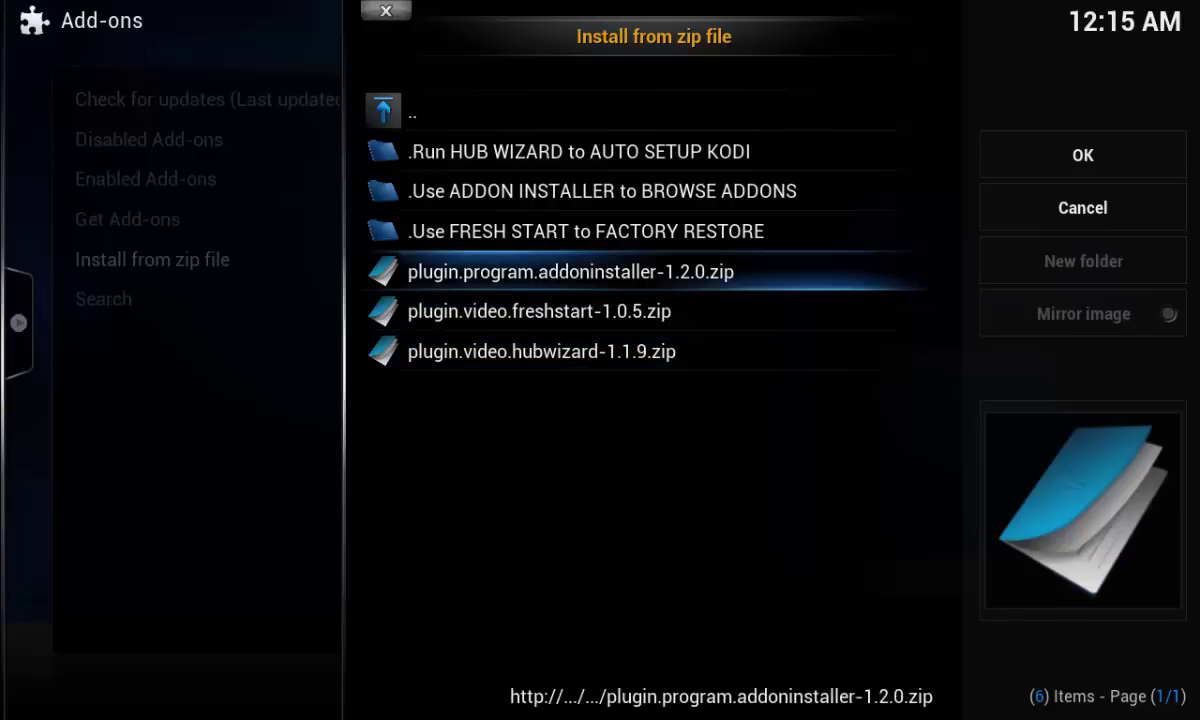
key("Return")
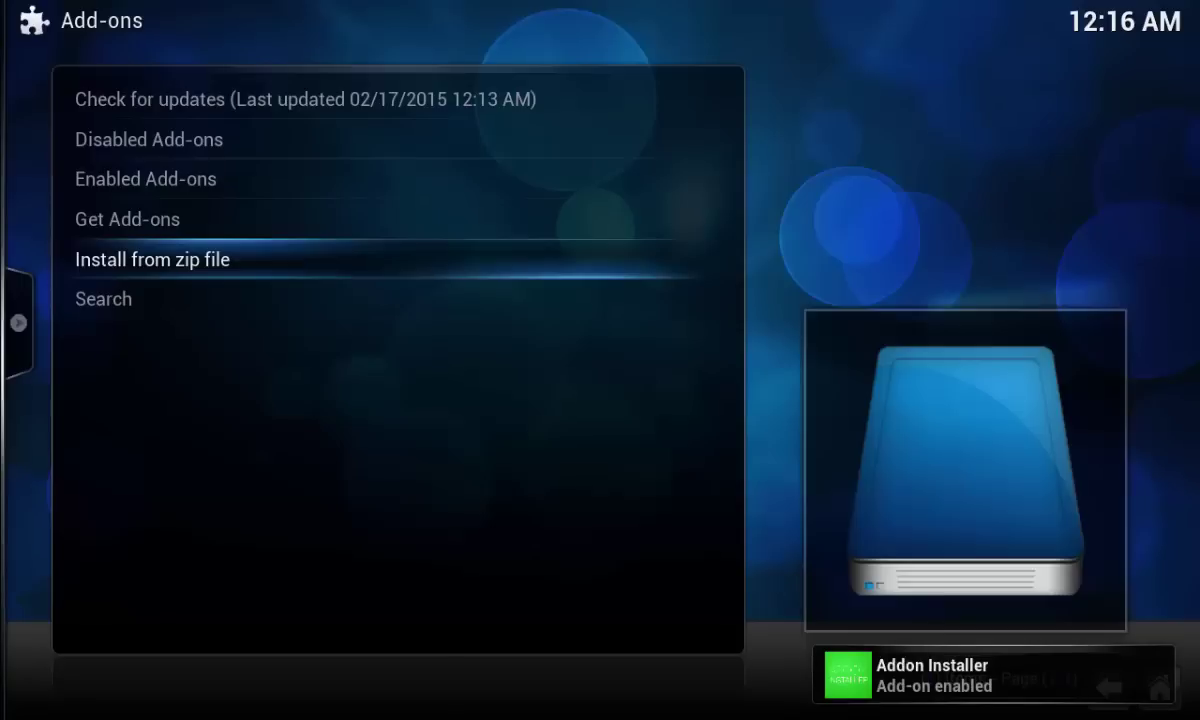
Return to the home menu and launch Addon Installer from the PROGRAMS add-ons list
key("Up")
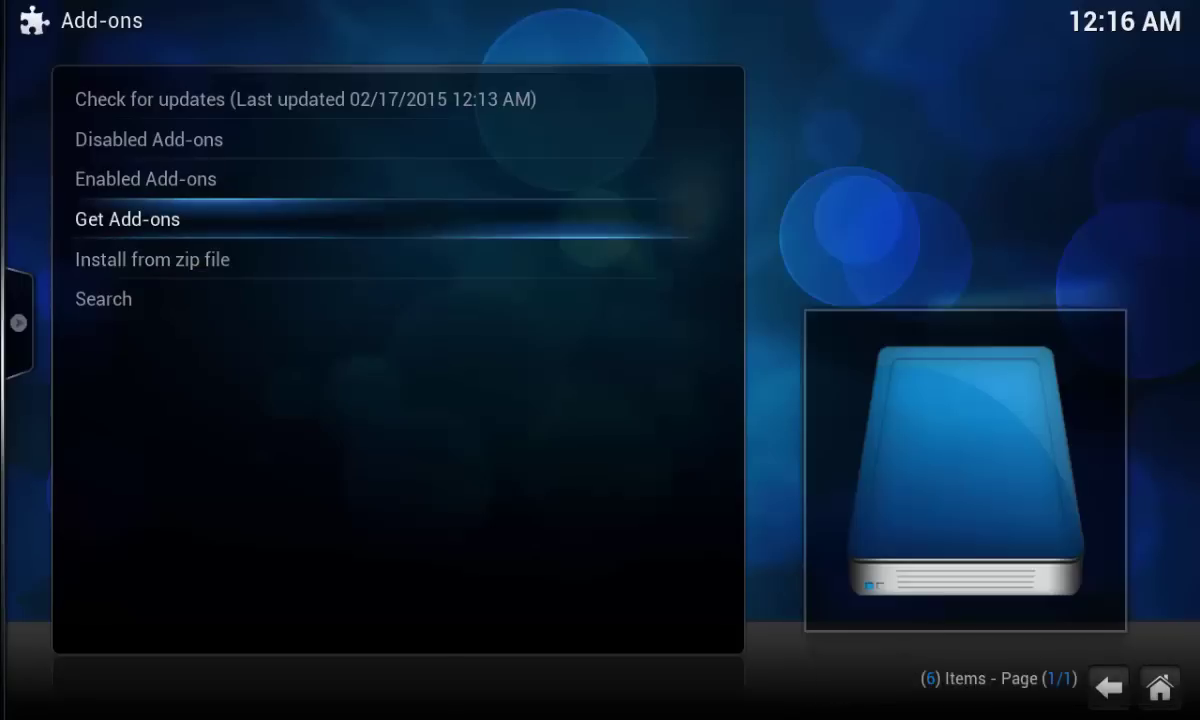
key("BackSpace")
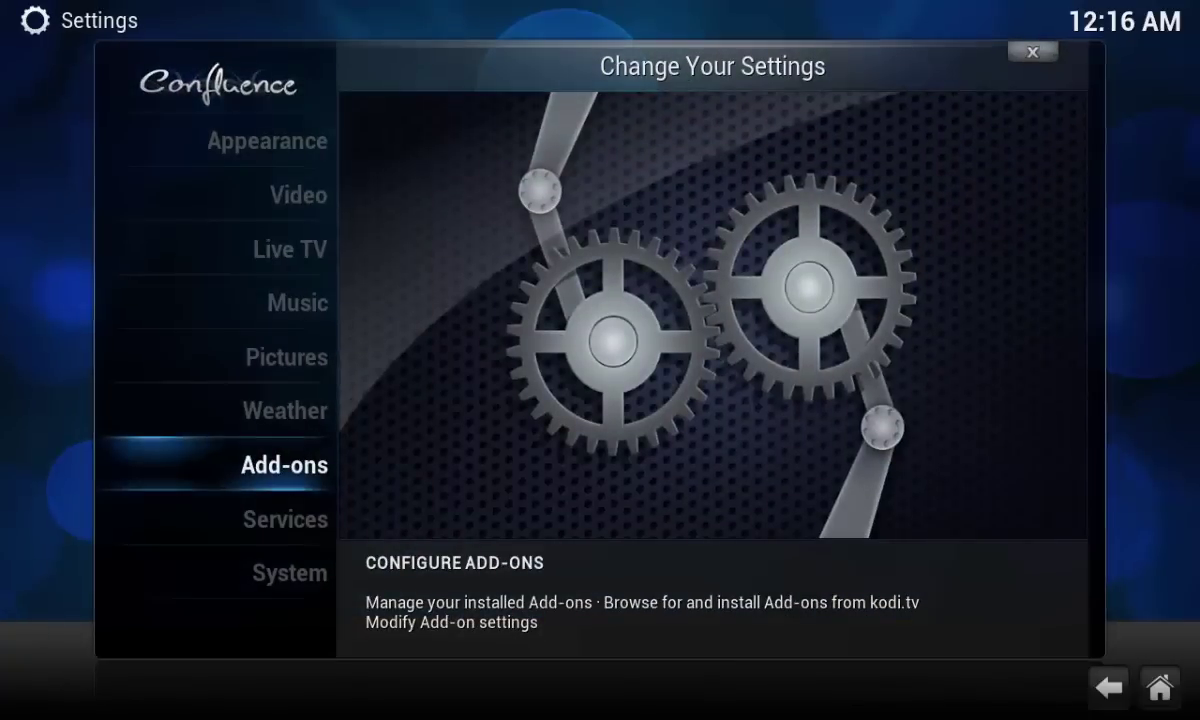
key("BackSpace")
key("Left")
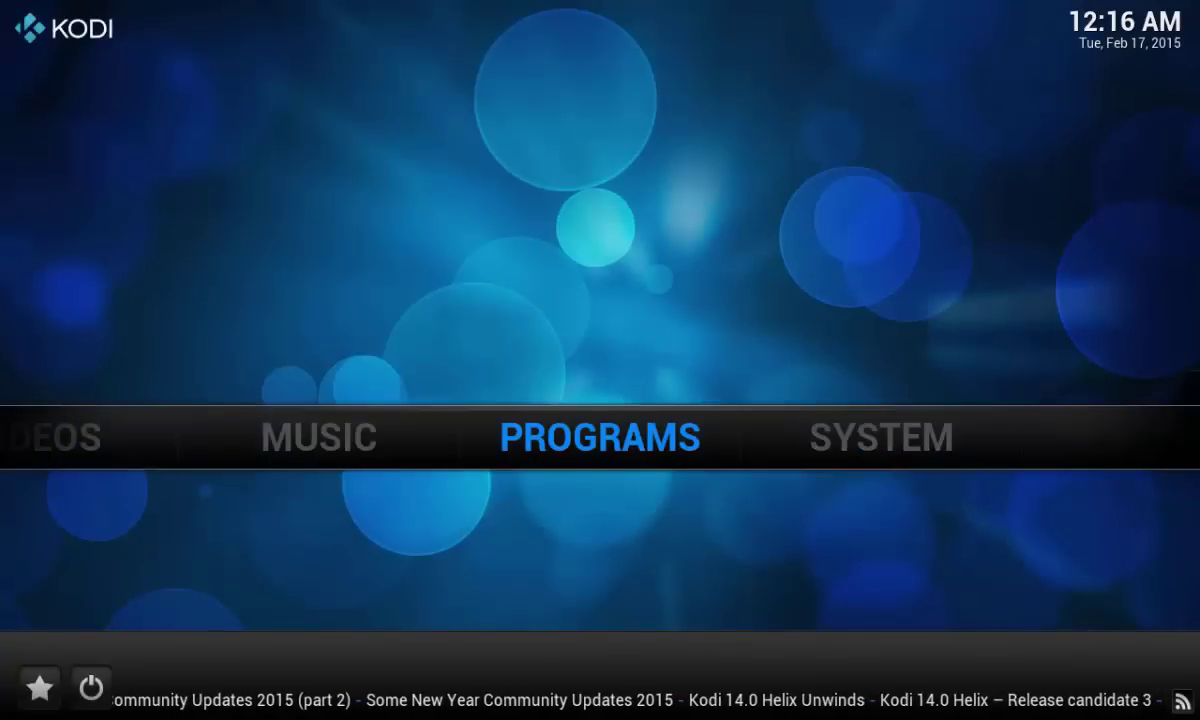
key("Return")
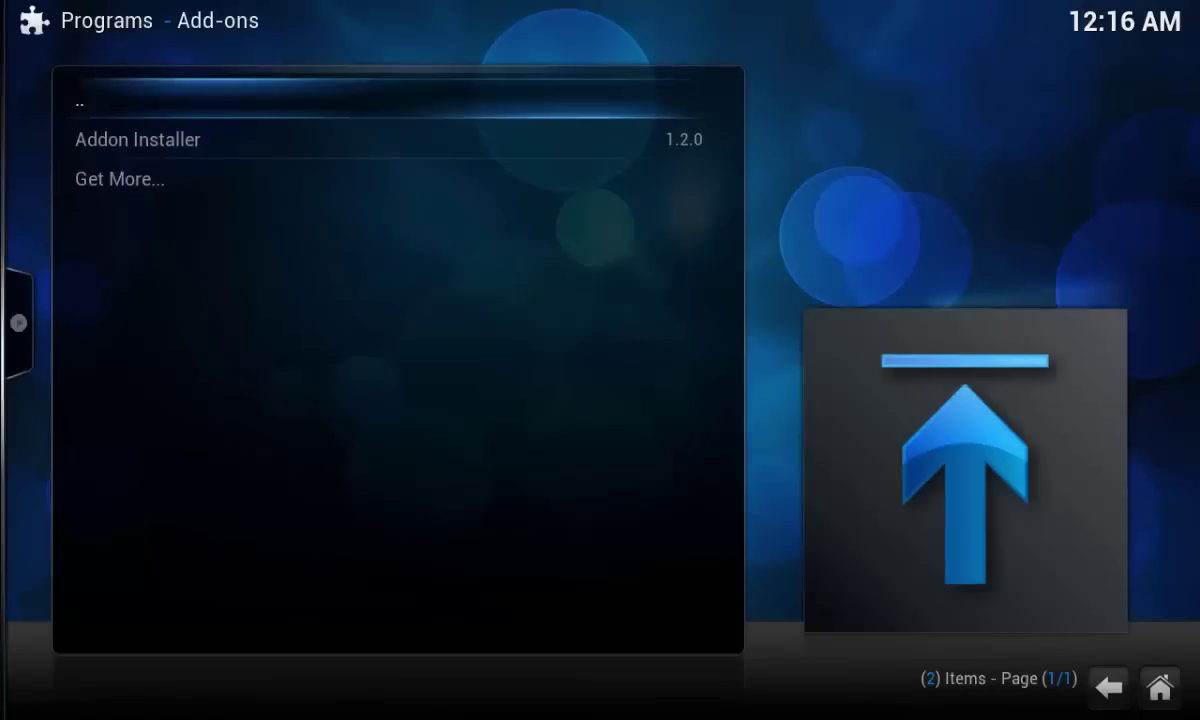
key("Down")
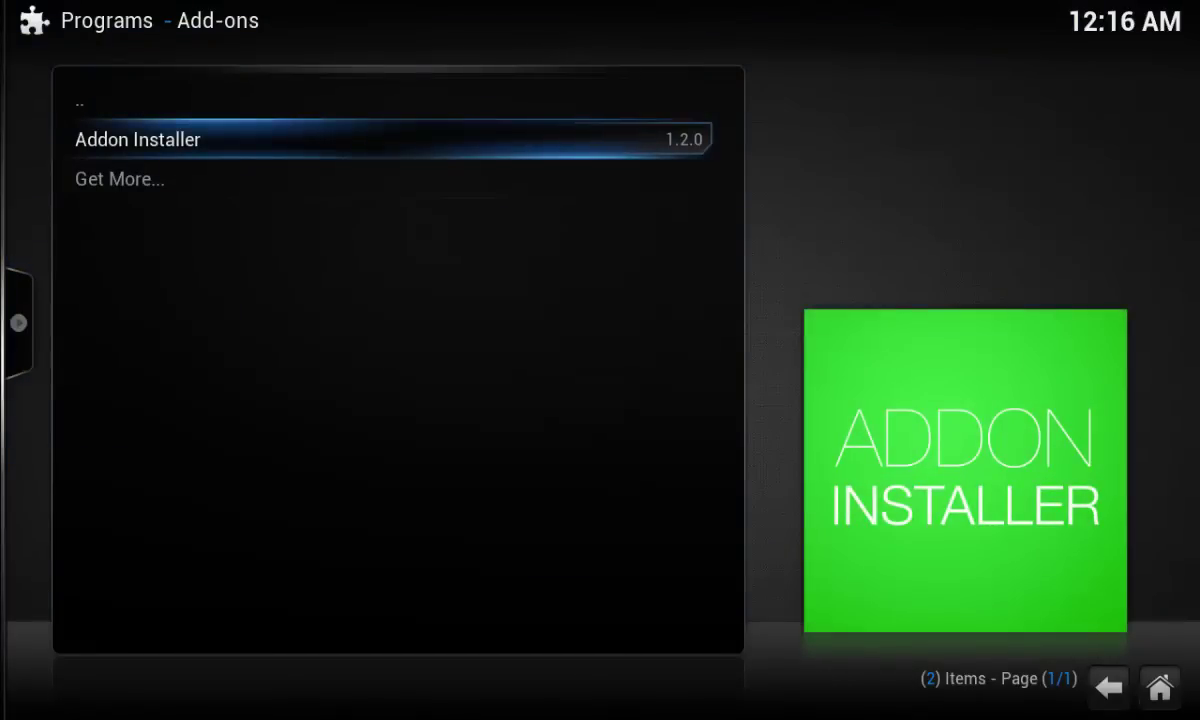
key("Return")
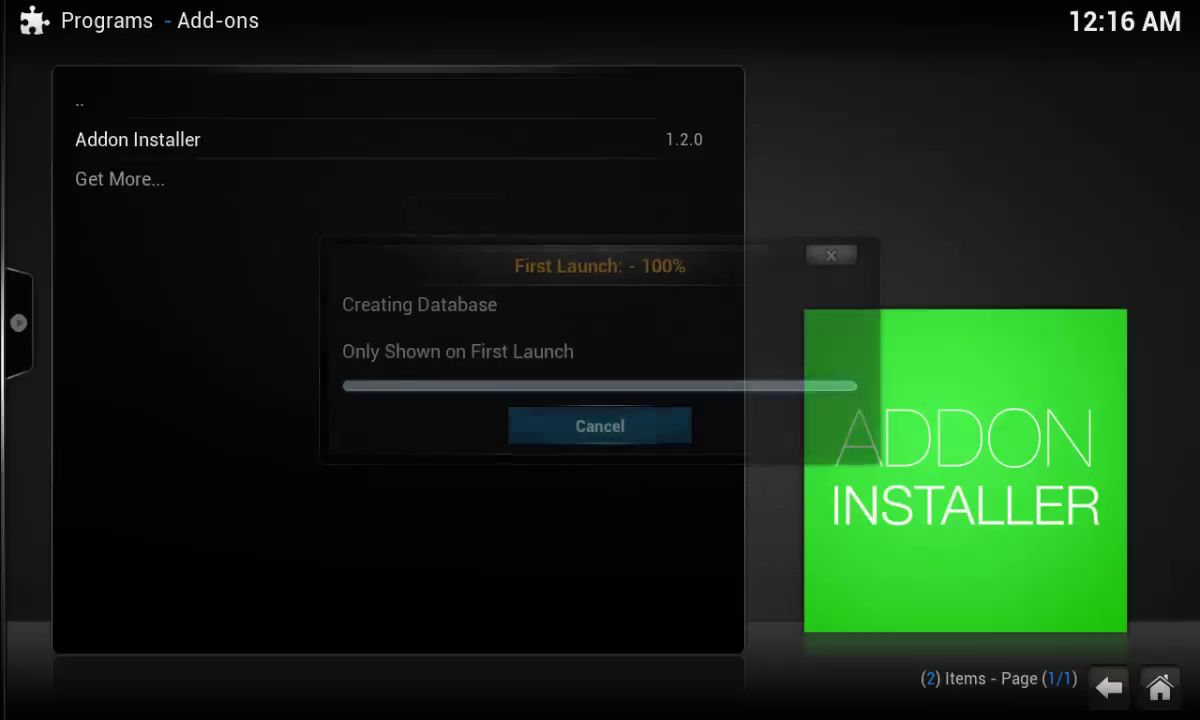
key("Right")
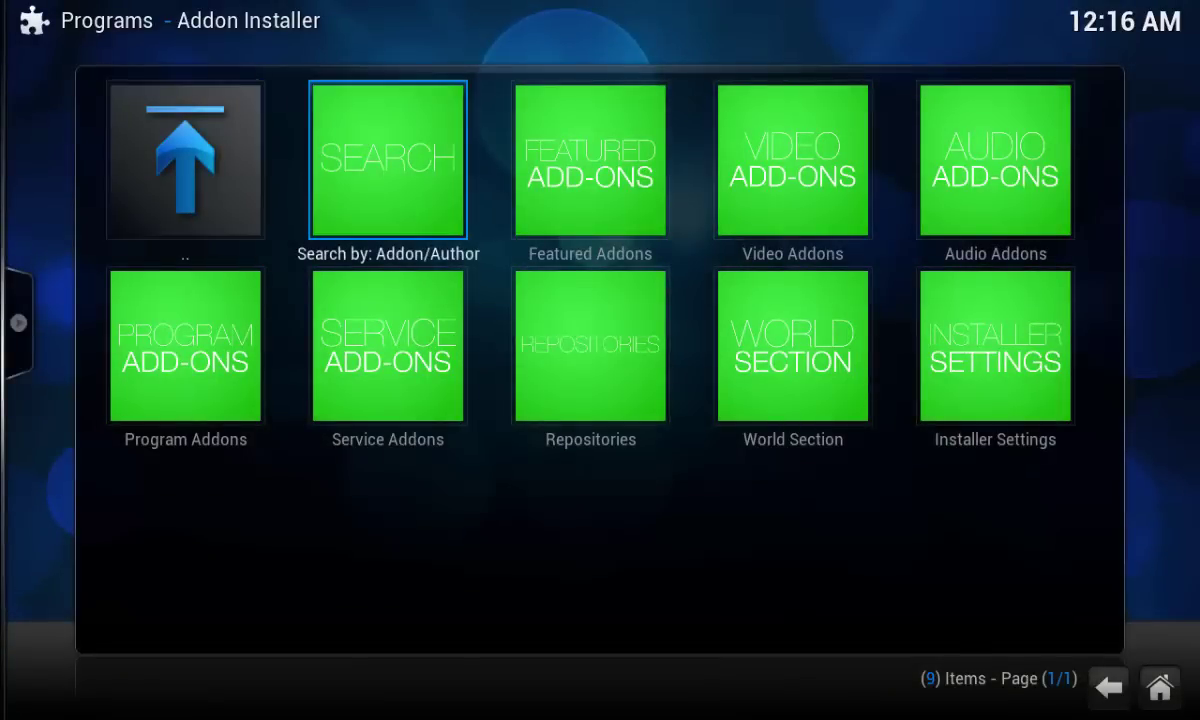
Install 1Channel from Addon Installer's Featured Addons and dismiss the Success message
key("Right")
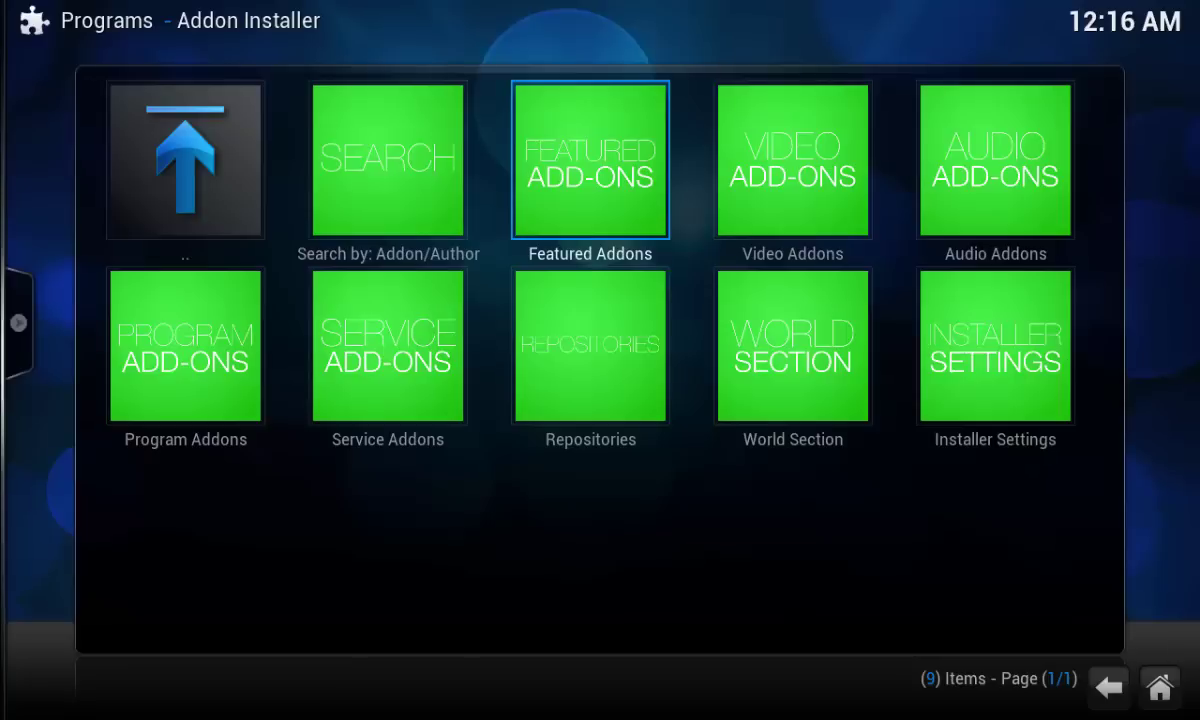
key("Return")
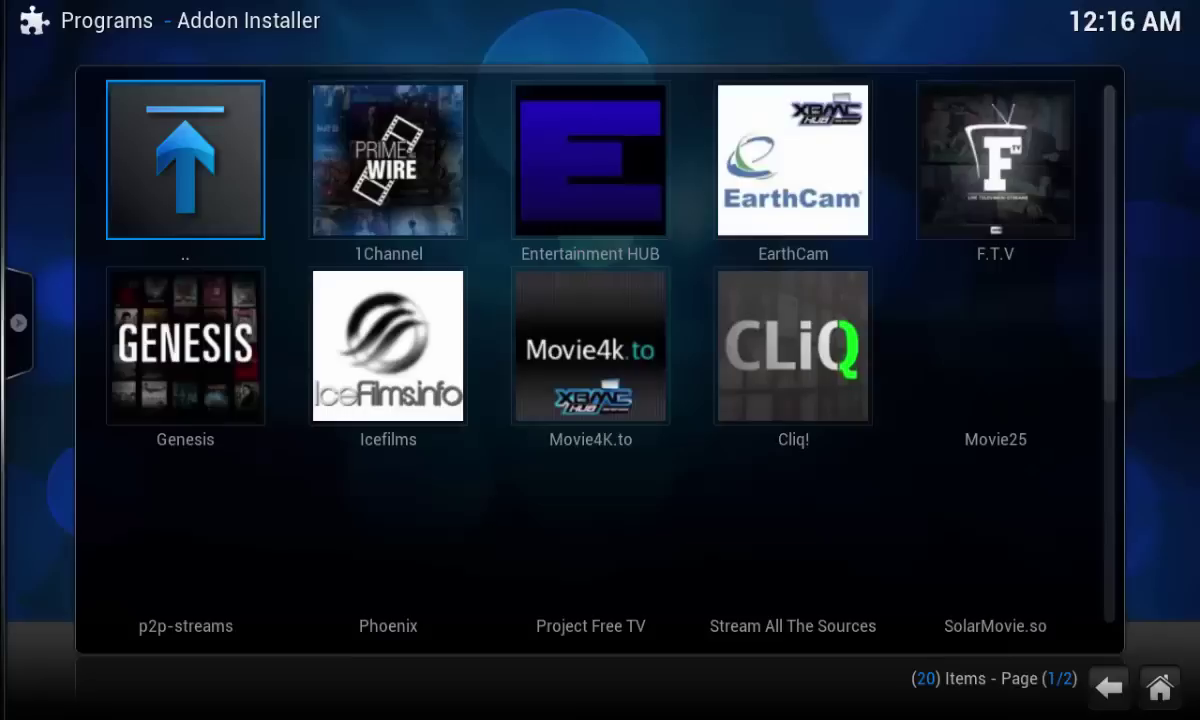
key("Right")
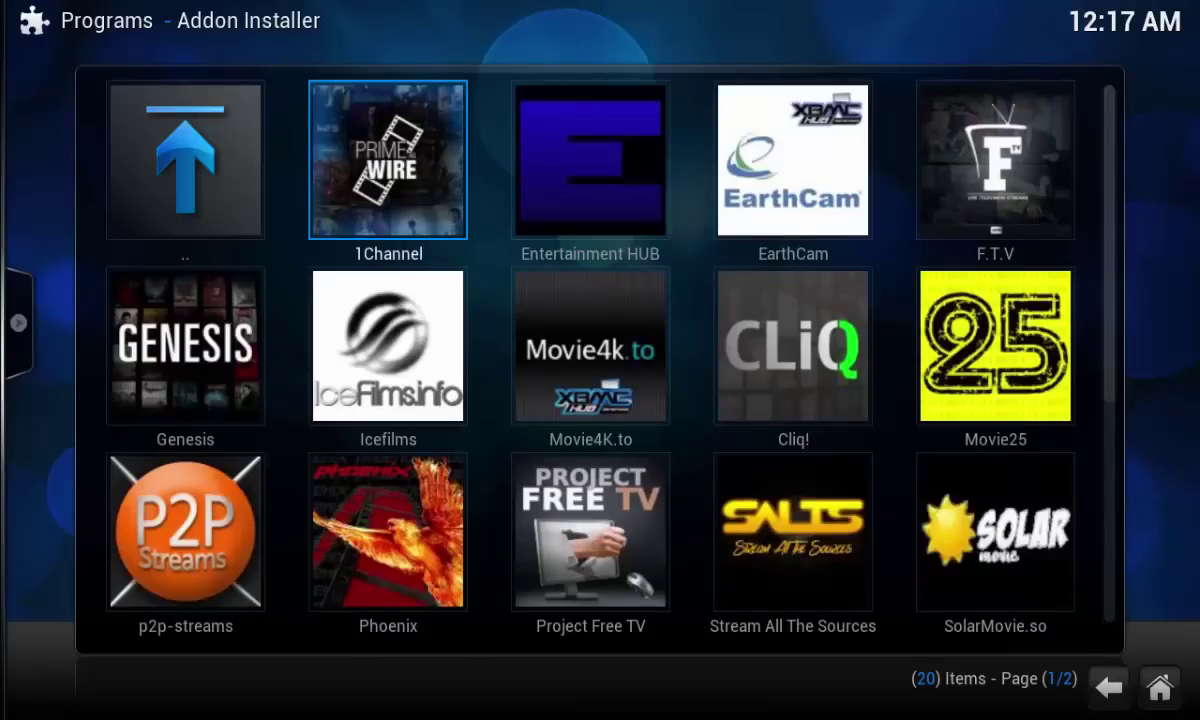
key("Return")
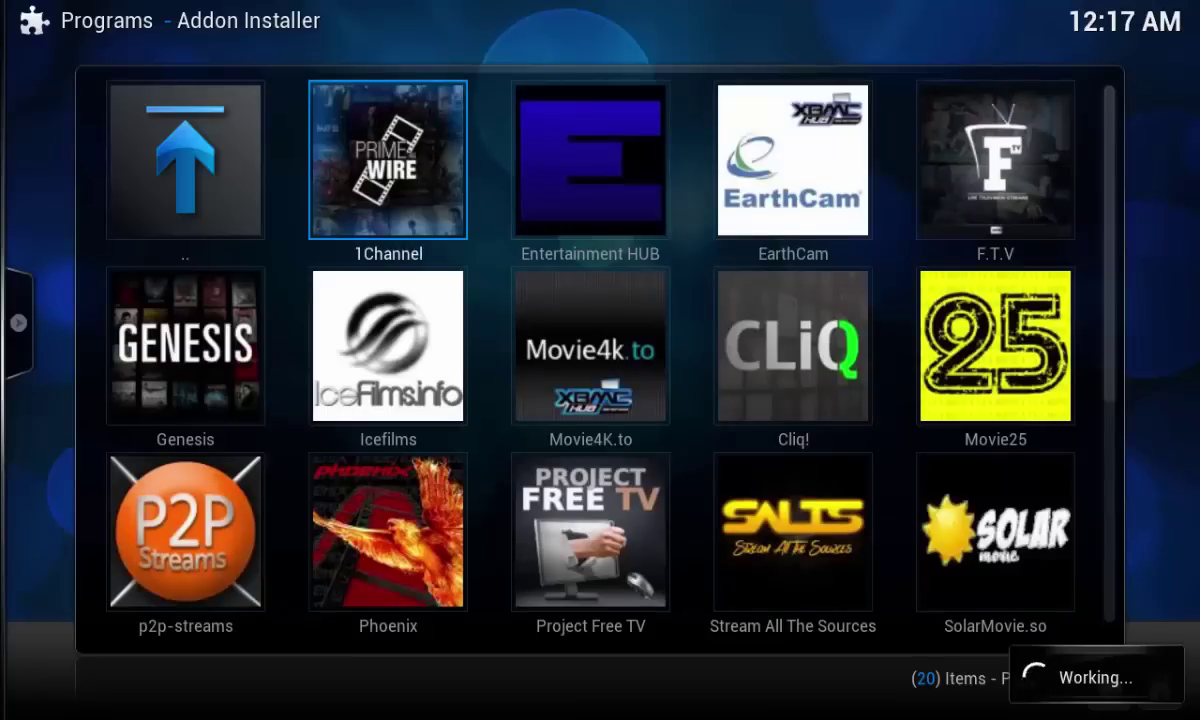
left_click(388, 160)
key("Return")
key("Left")
key("Return")
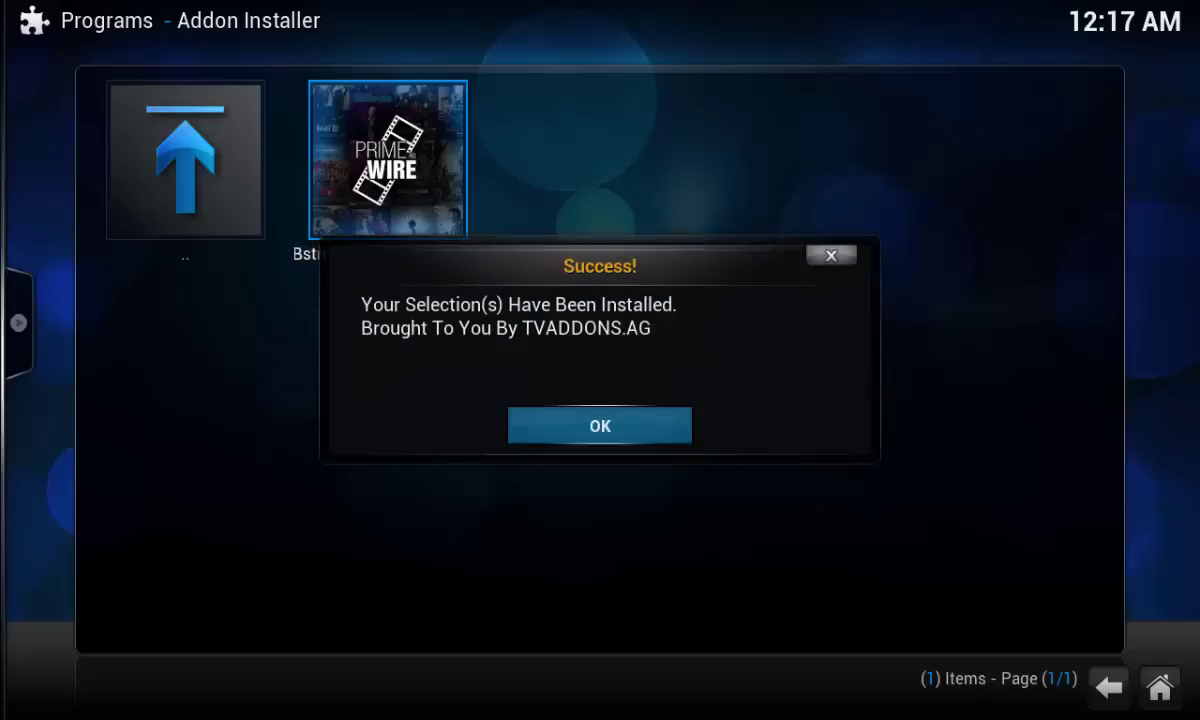
key("Return")
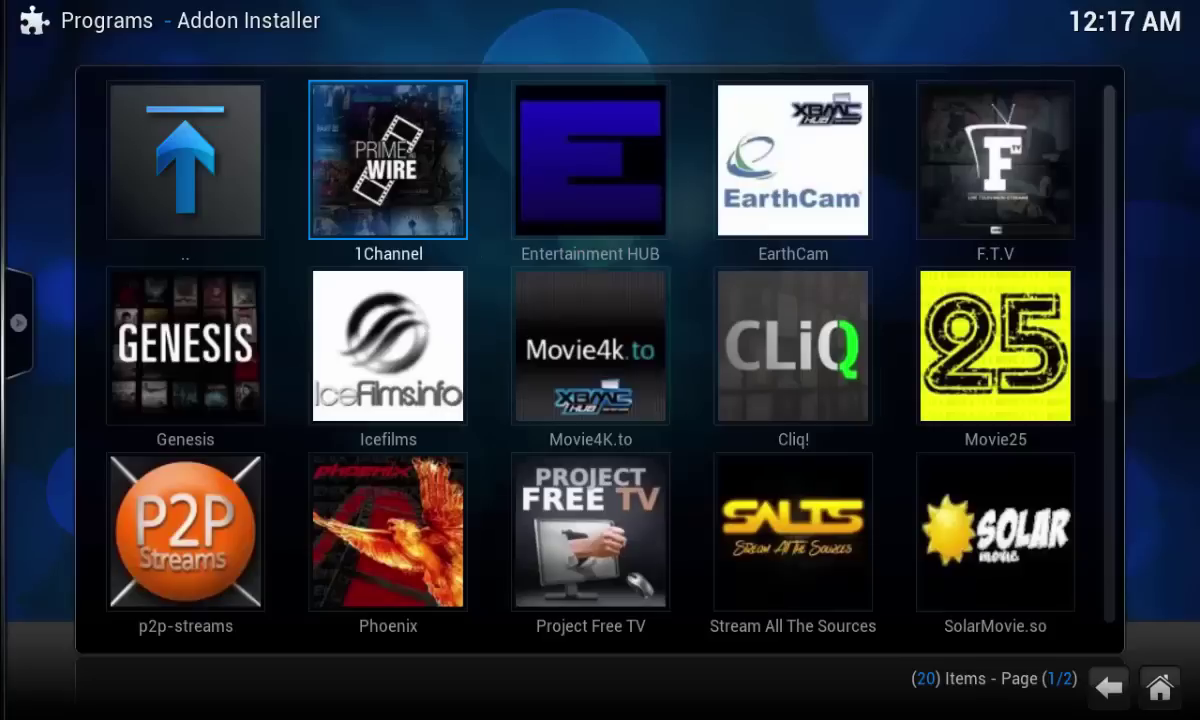
Pick Icefilms in the featured grid and confirm installing it
key("Down")
key("Return")
key("Right")
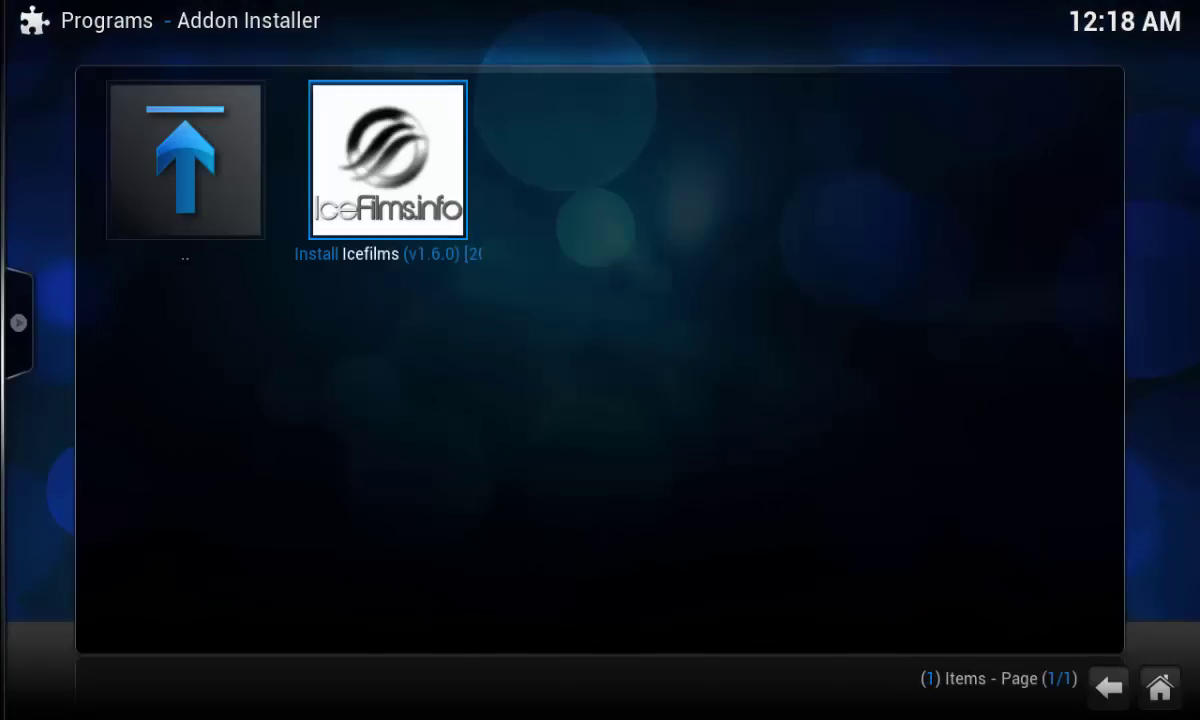
key("Return")
key("Left")
key("Return")
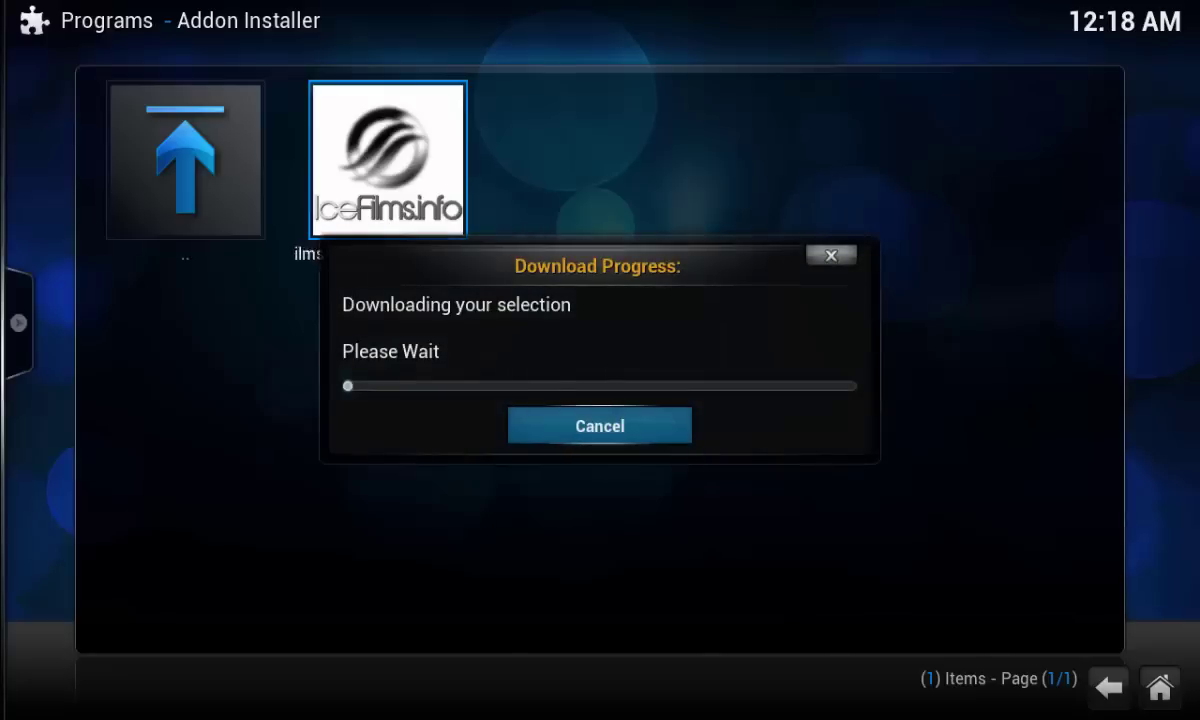